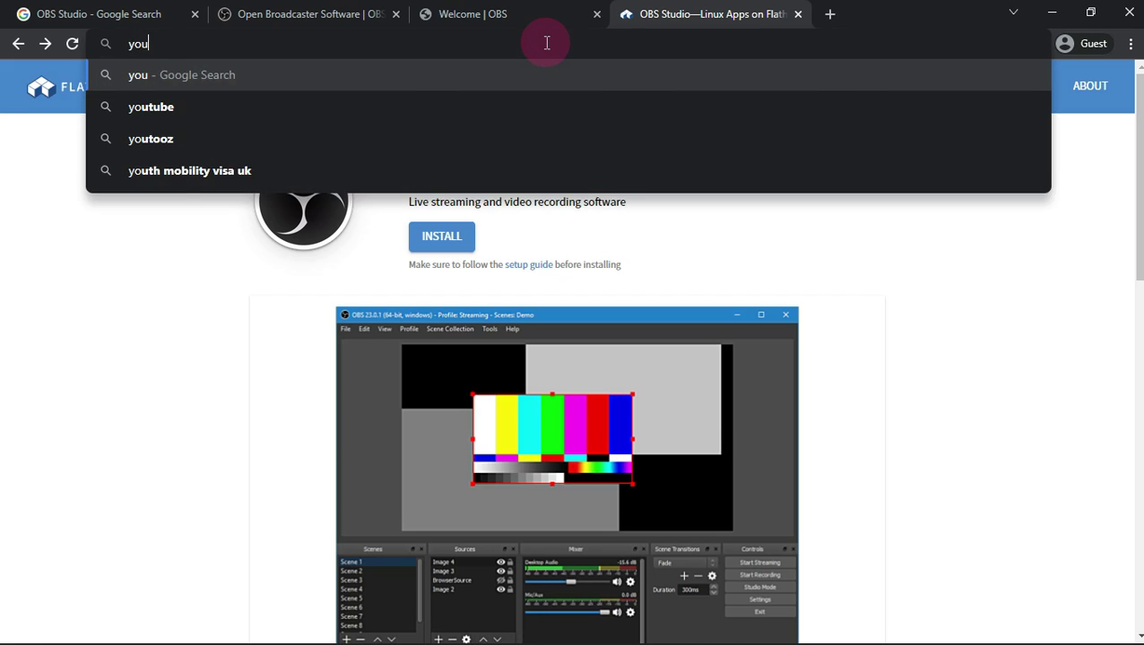
# Step: Open the channel page at youtube.com/9to5linux and pause its trailer video
pyautogui.write('.com/')
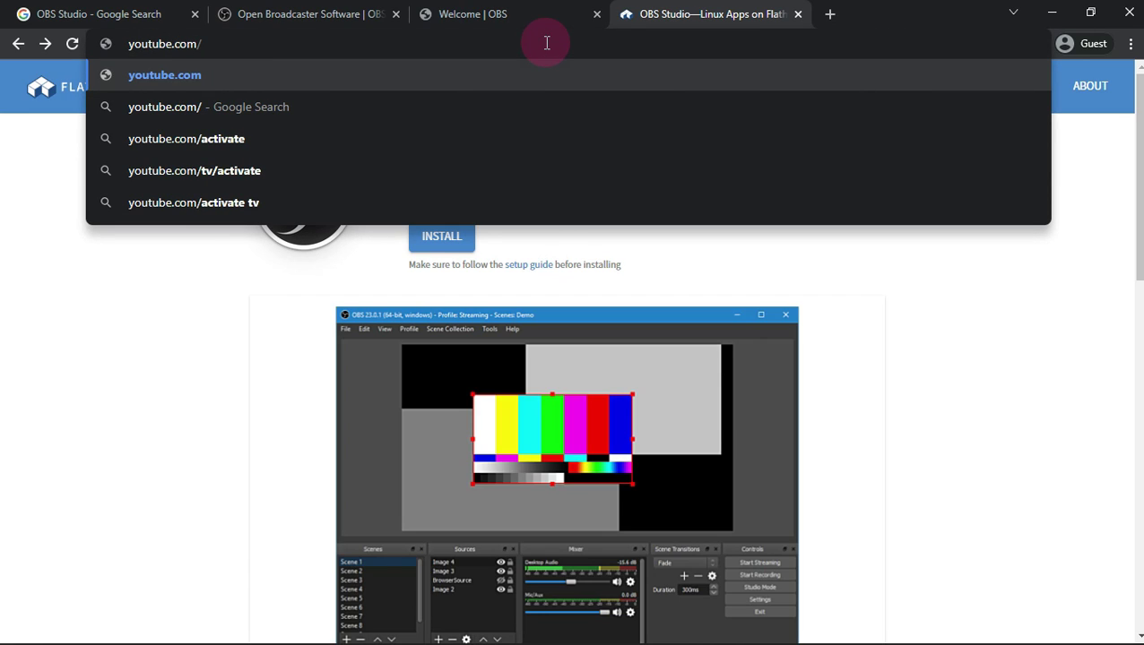
pyautogui.write('9to5li')
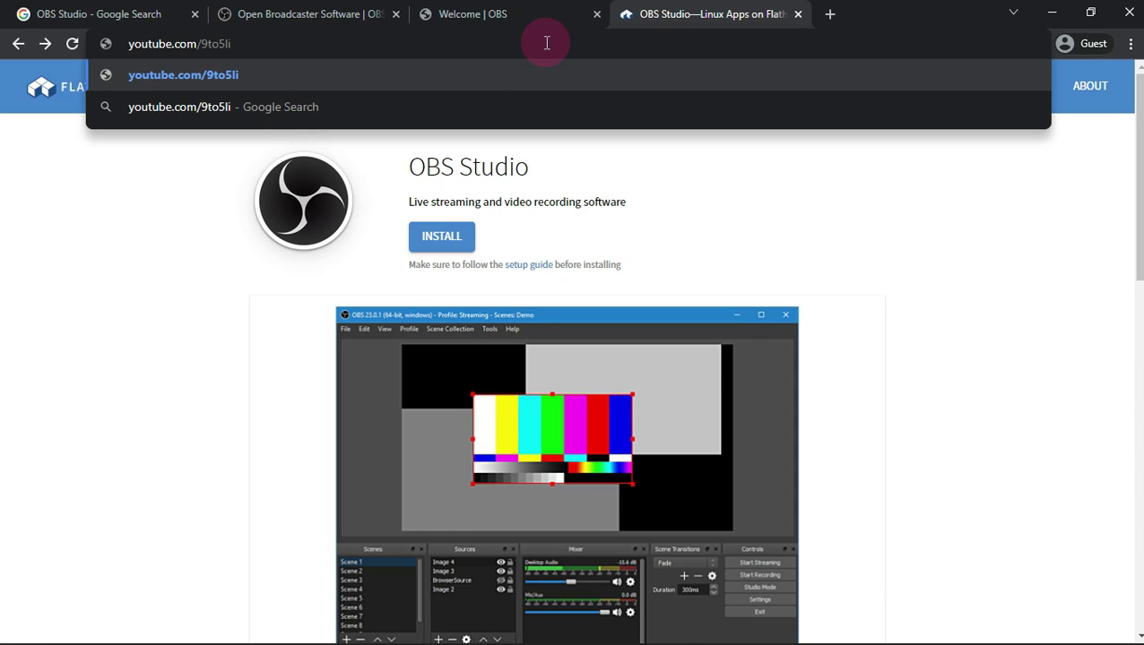
pyautogui.write('ux')
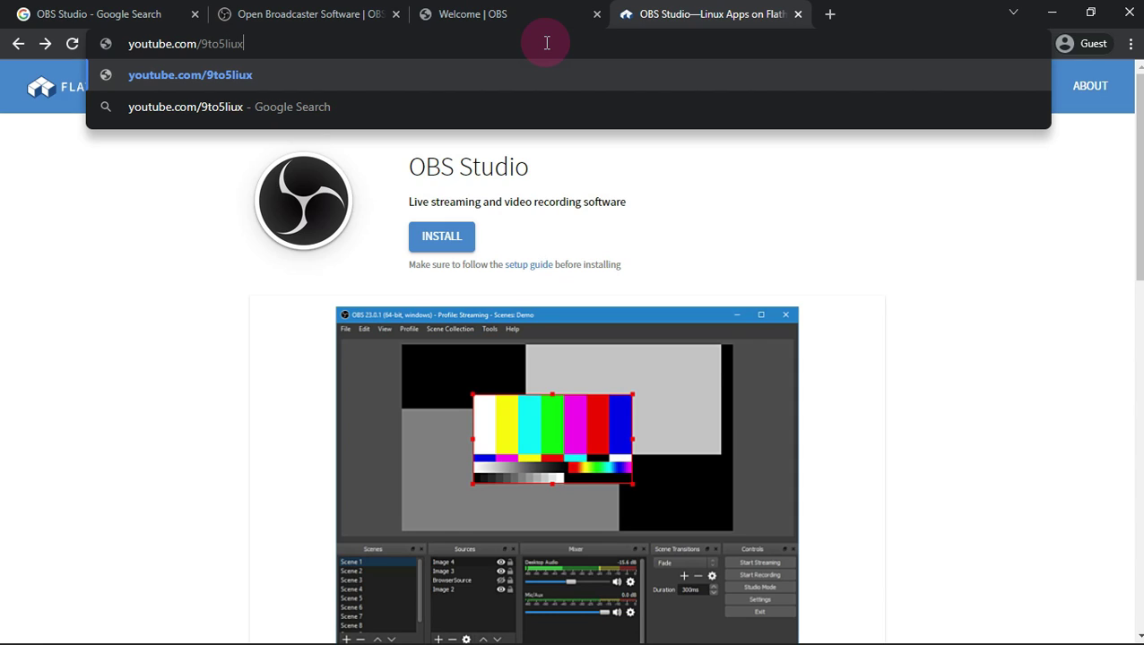
pyautogui.write('n')
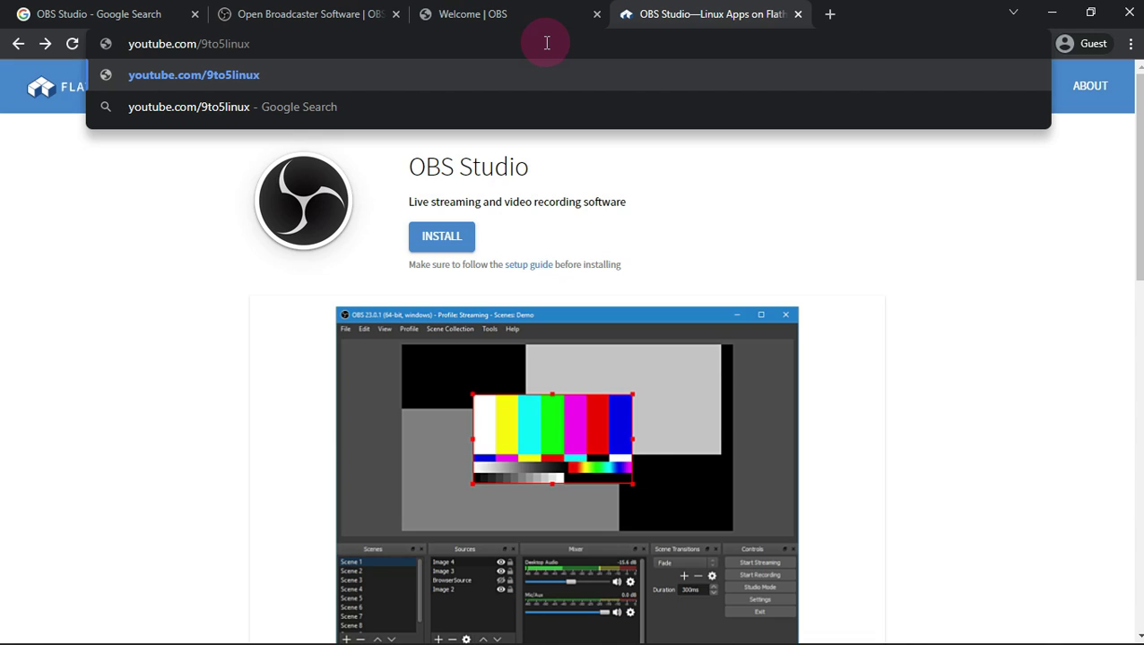
pyautogui.press('Return')
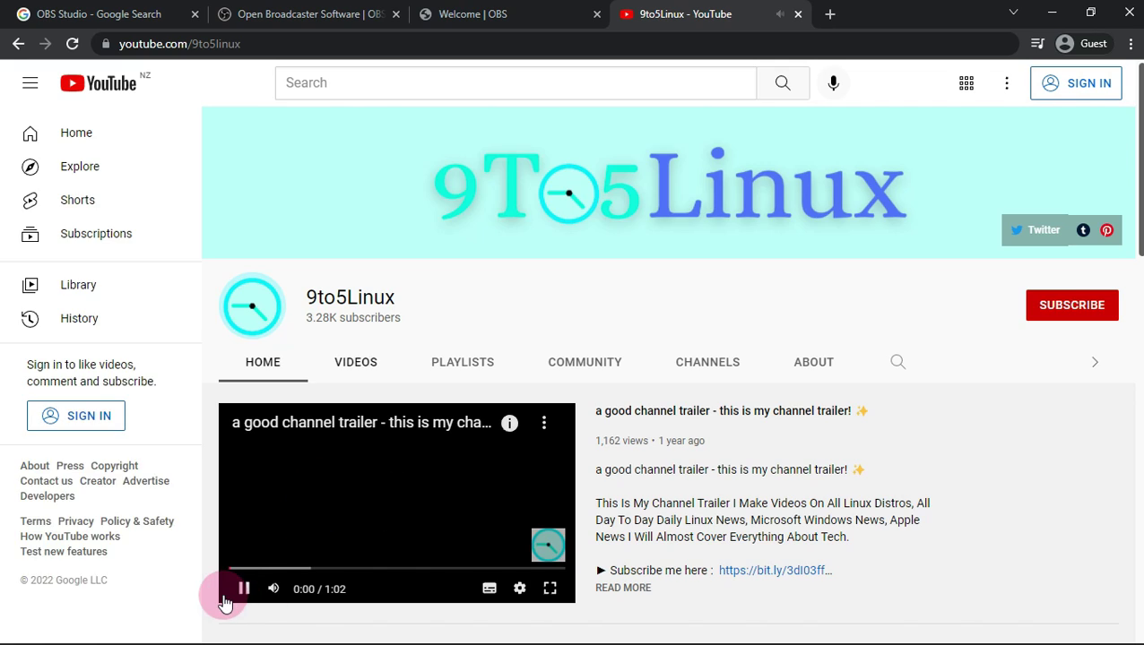
pyautogui.click(241, 592)
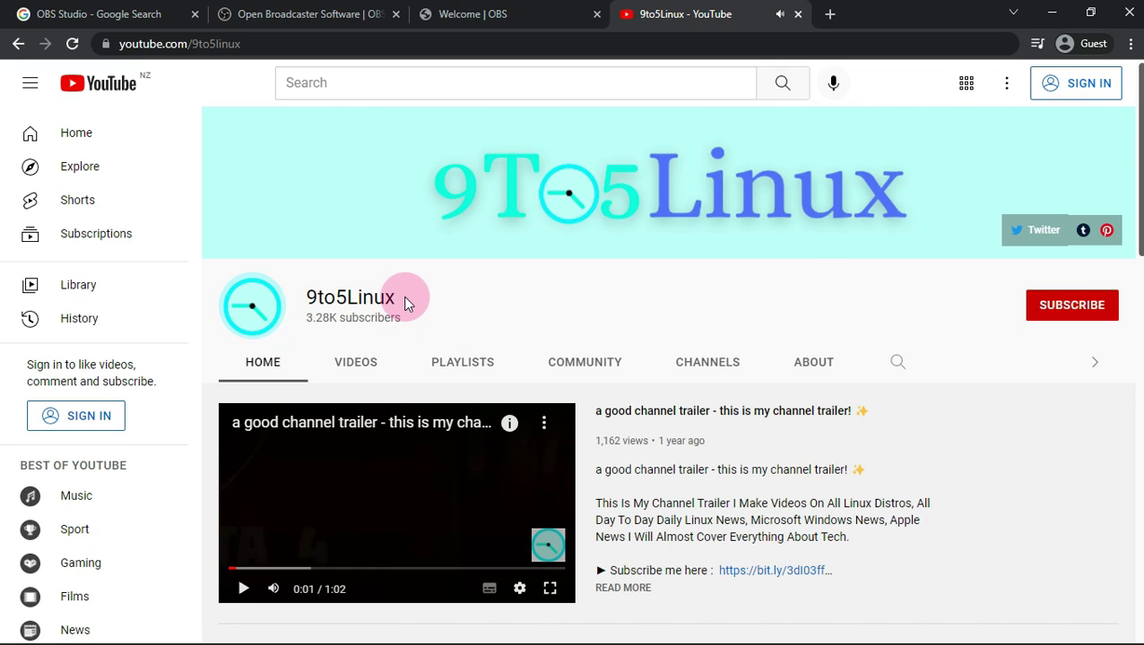
# Step: Try to subscribe to the 9to5Linux channel and dismiss the sign-in request
pyautogui.doubleClick(370, 296)
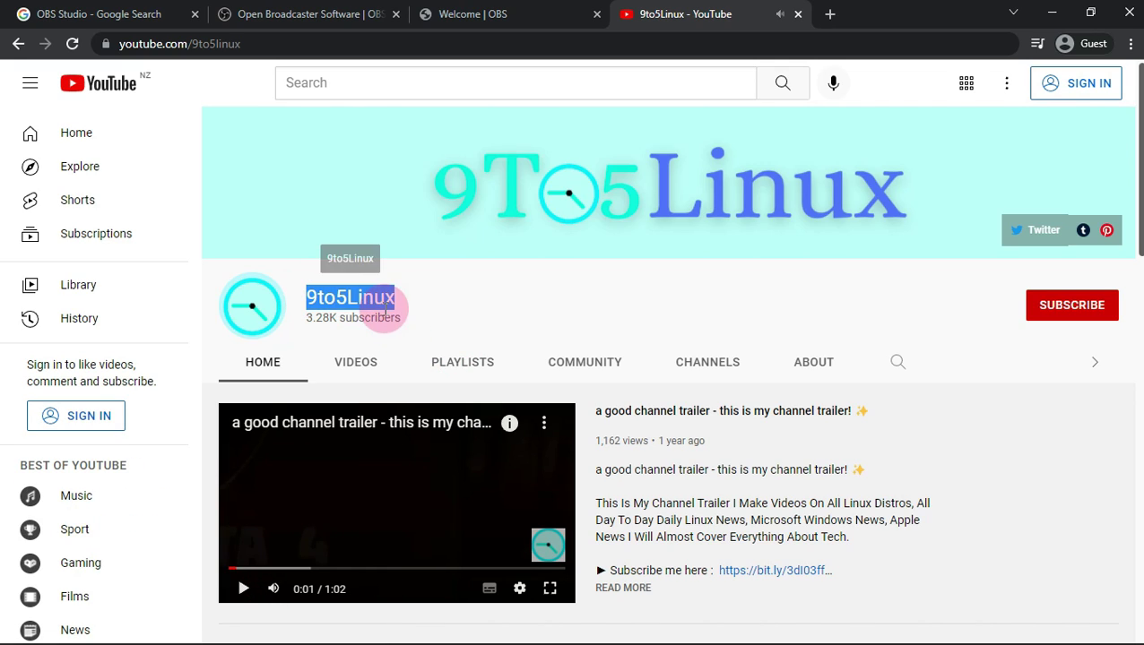
pyautogui.click(1078, 309)
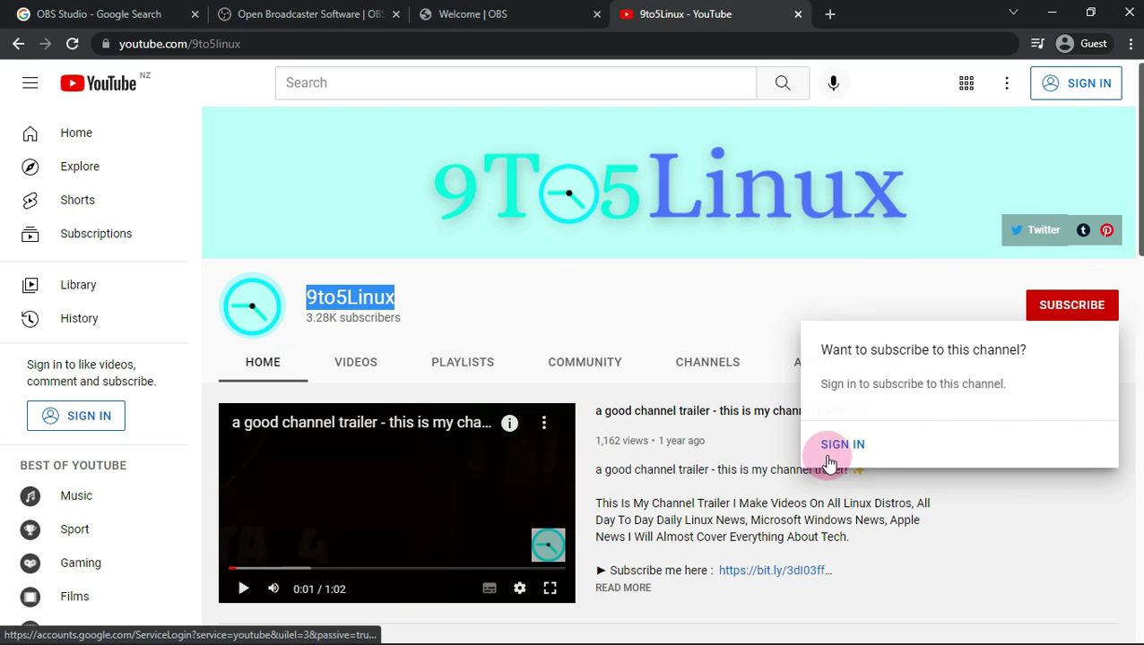
pyautogui.click(683, 287)
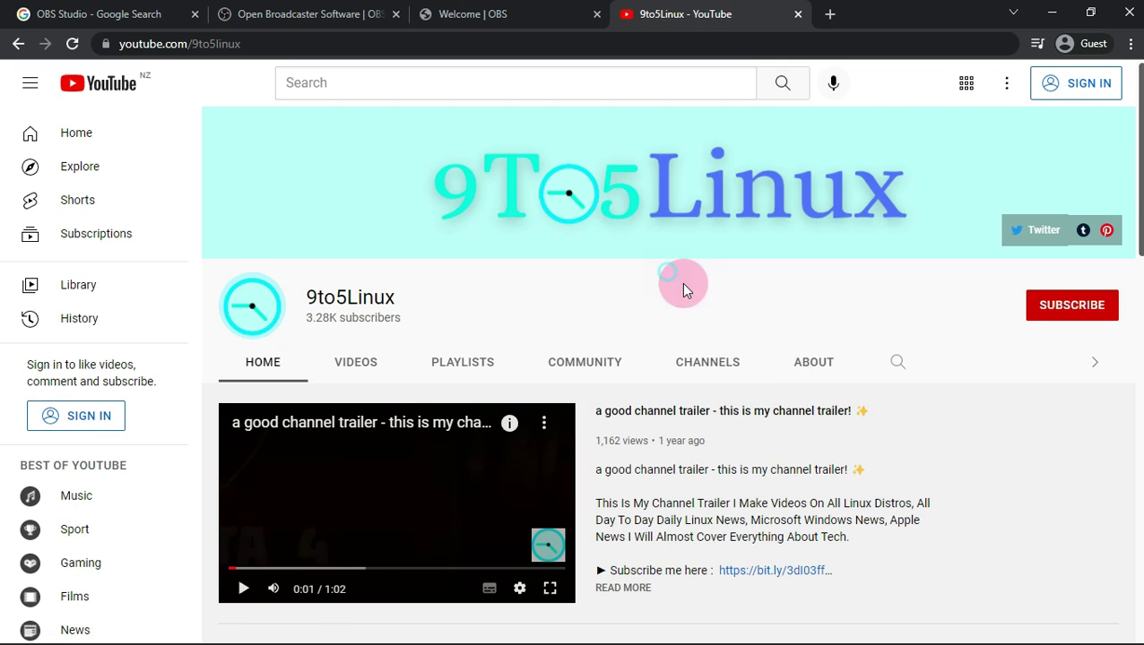
# Step: Read the 9to5Linux channel's About information, covering its description, weekly schedule, details and links
pyautogui.click(800, 368)
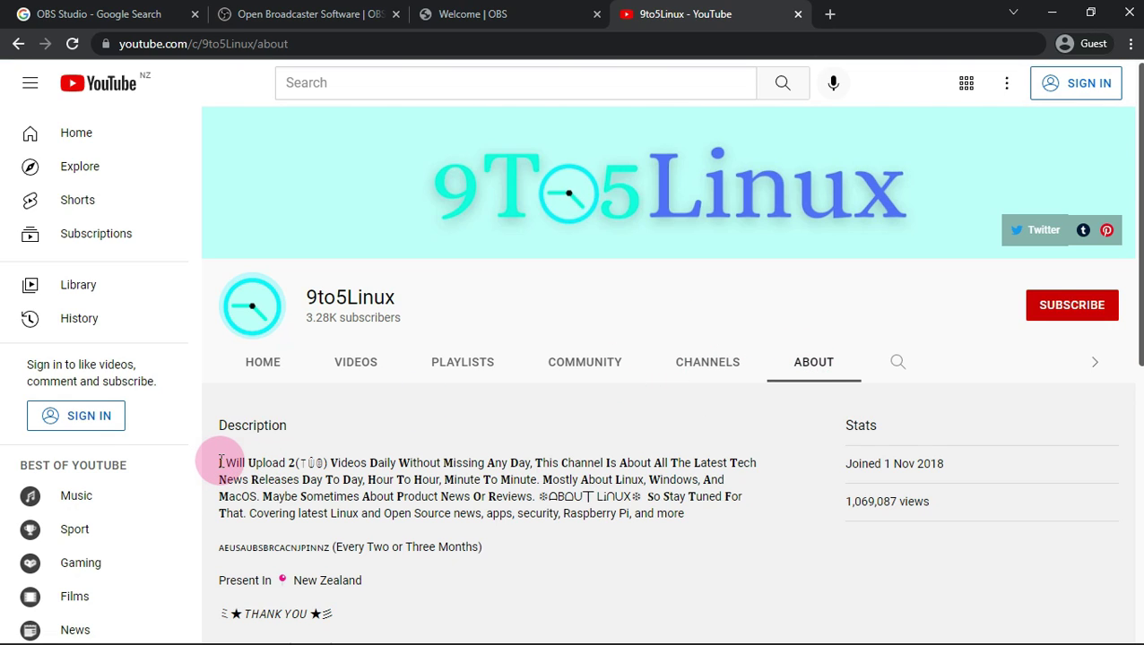
pyautogui.moveTo(219, 463); pyautogui.dragTo(533, 461)
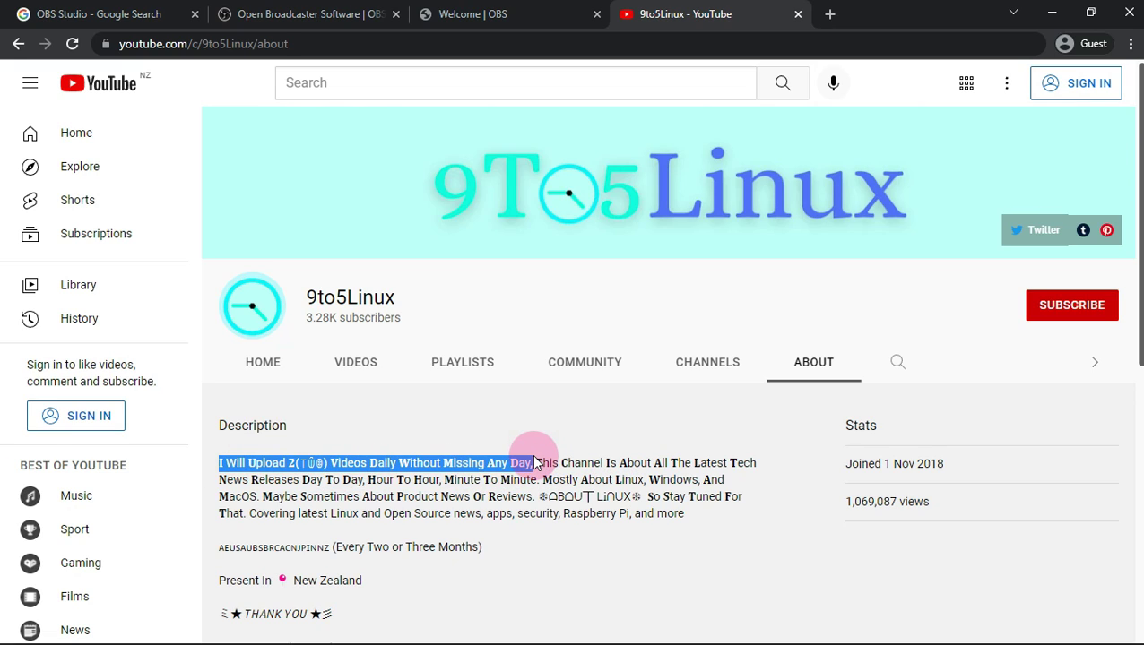
pyautogui.scroll(-3, 644, 365)
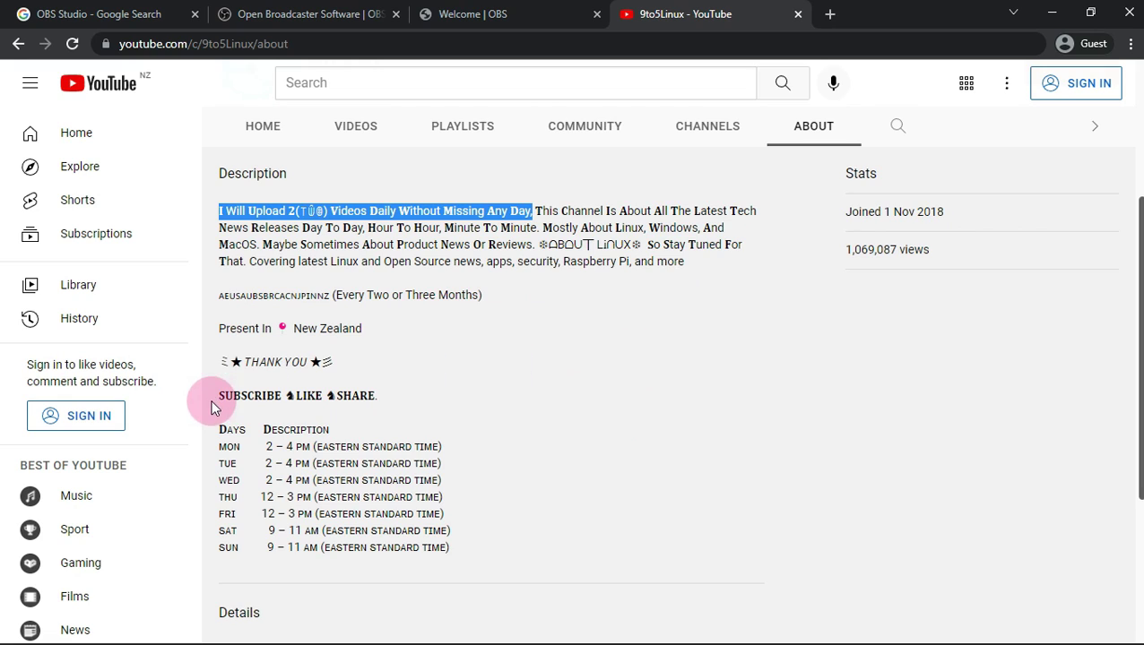
pyautogui.moveTo(204, 395); pyautogui.dragTo(499, 552)
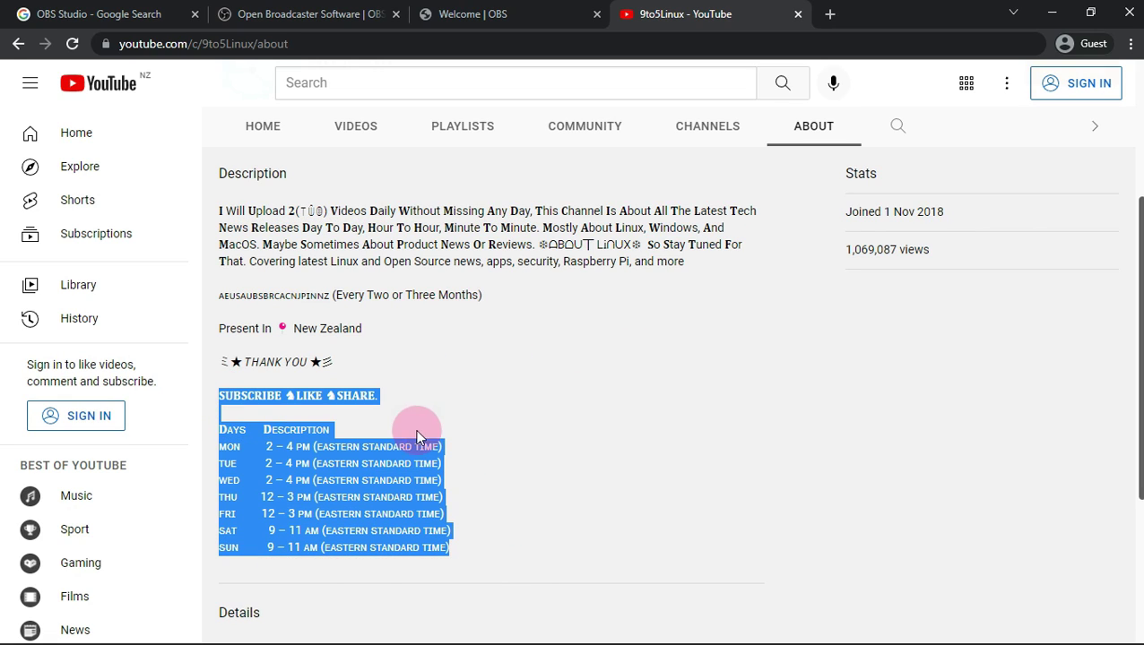
pyautogui.scroll(-1, 574, 449)
pyautogui.scroll(-3, 573, 446)
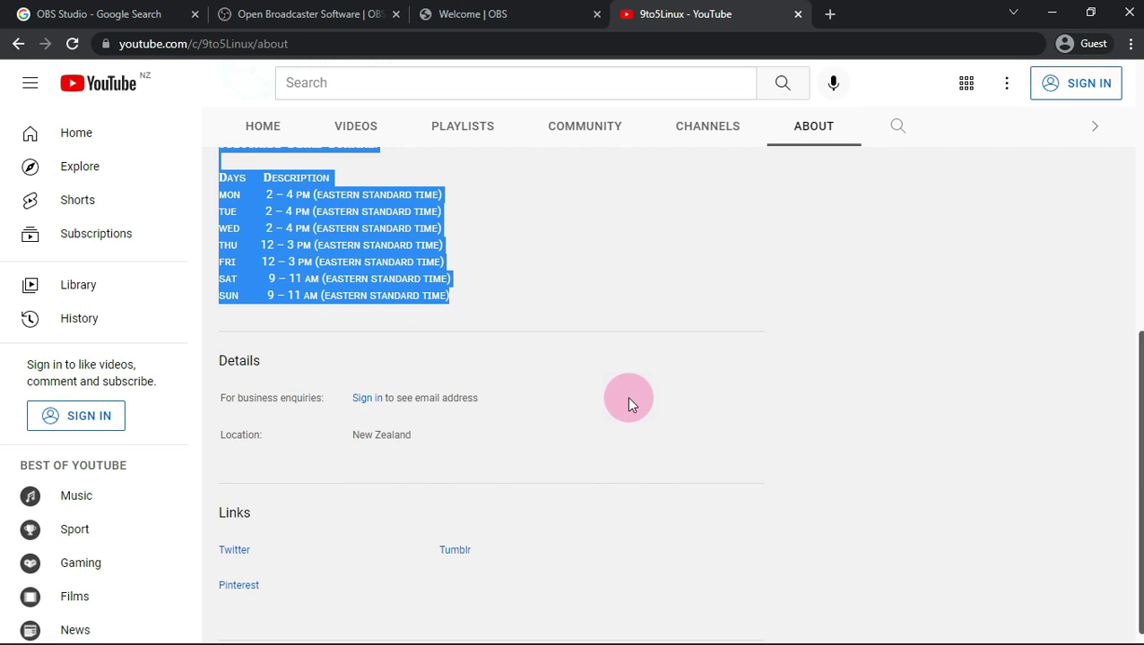
pyautogui.scroll(6, 627, 401)
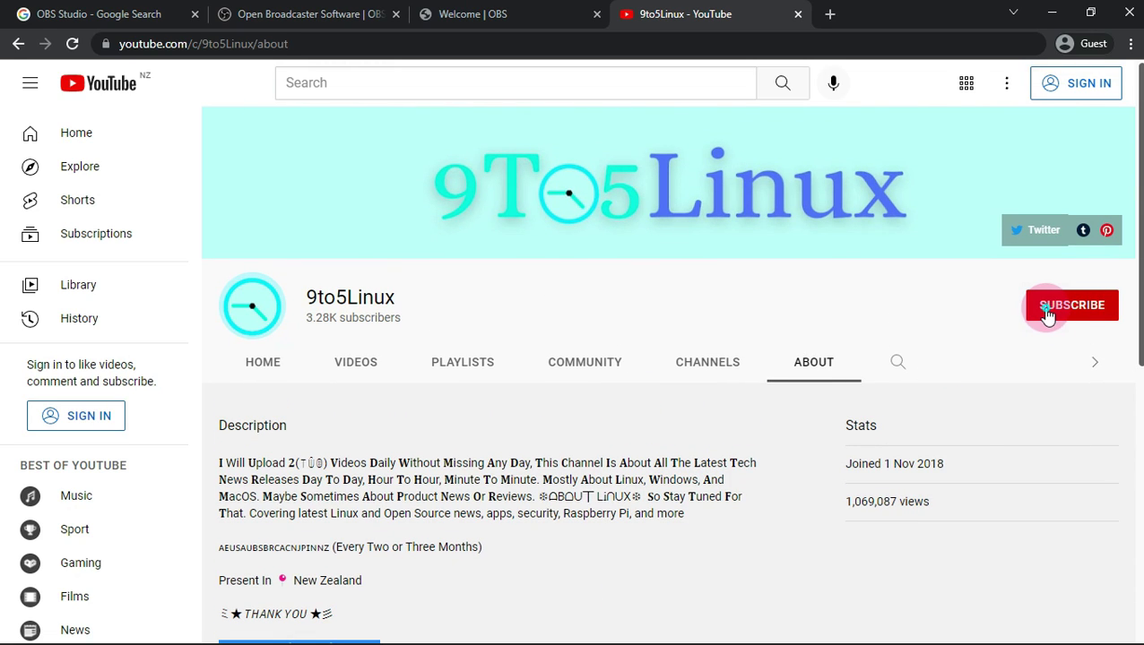
pyautogui.click(1046, 309)
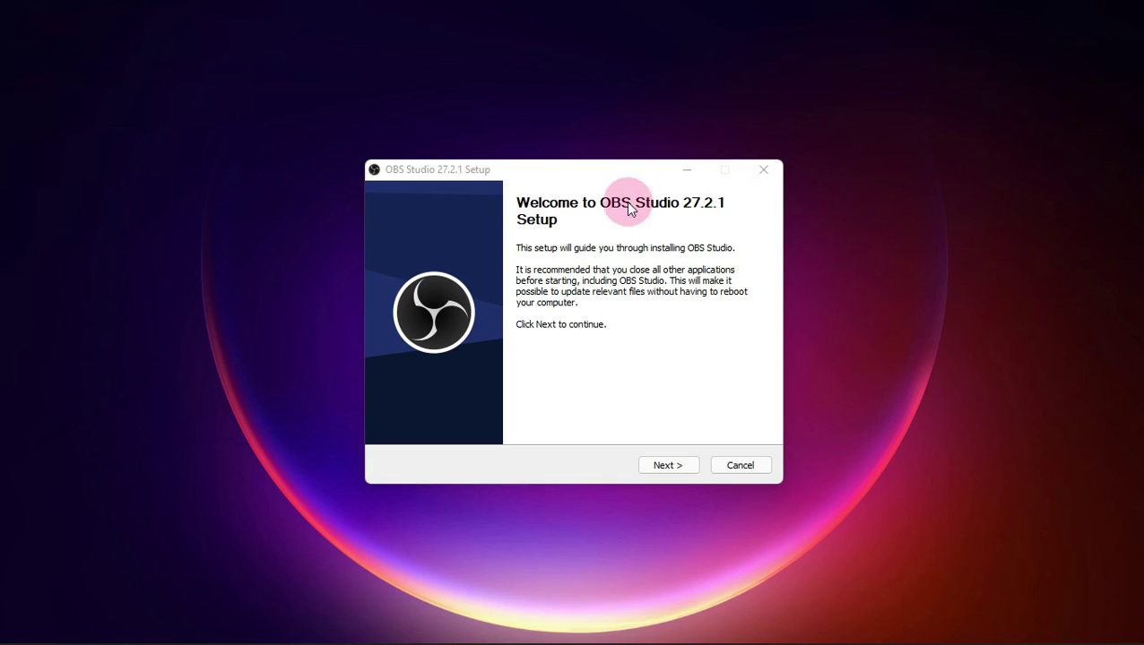
# Step: Install OBS Studio 27.2.1 in C:\Program Files\obs-studio and finish setup with launching enabled and release notes unselected
pyautogui.click(691, 465)
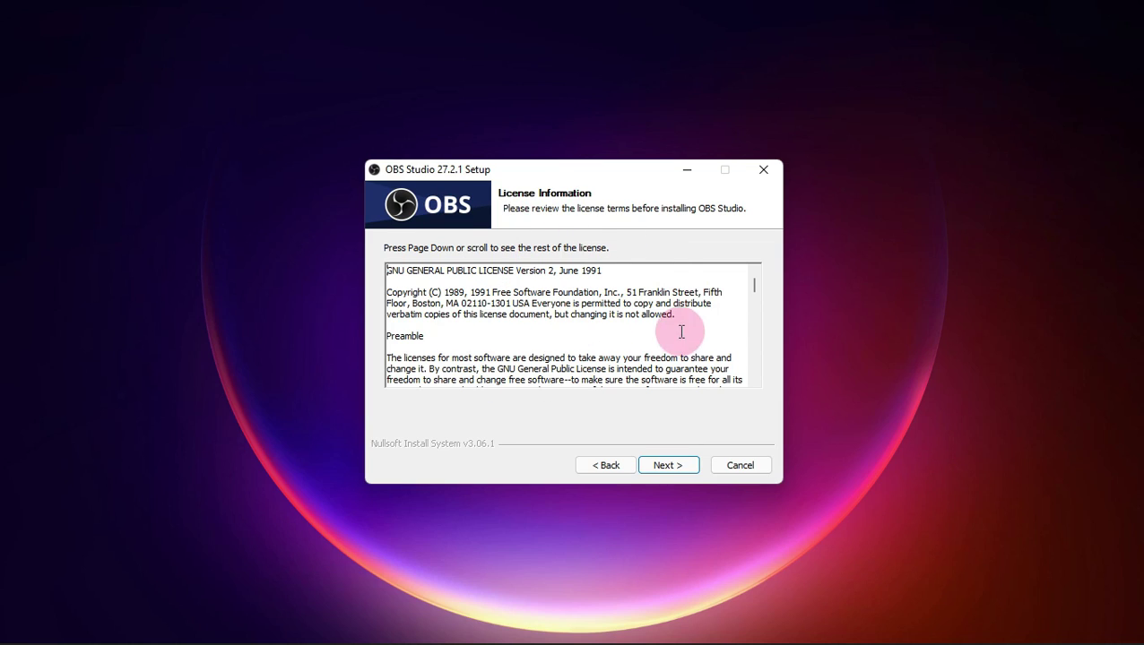
pyautogui.click(668, 465)
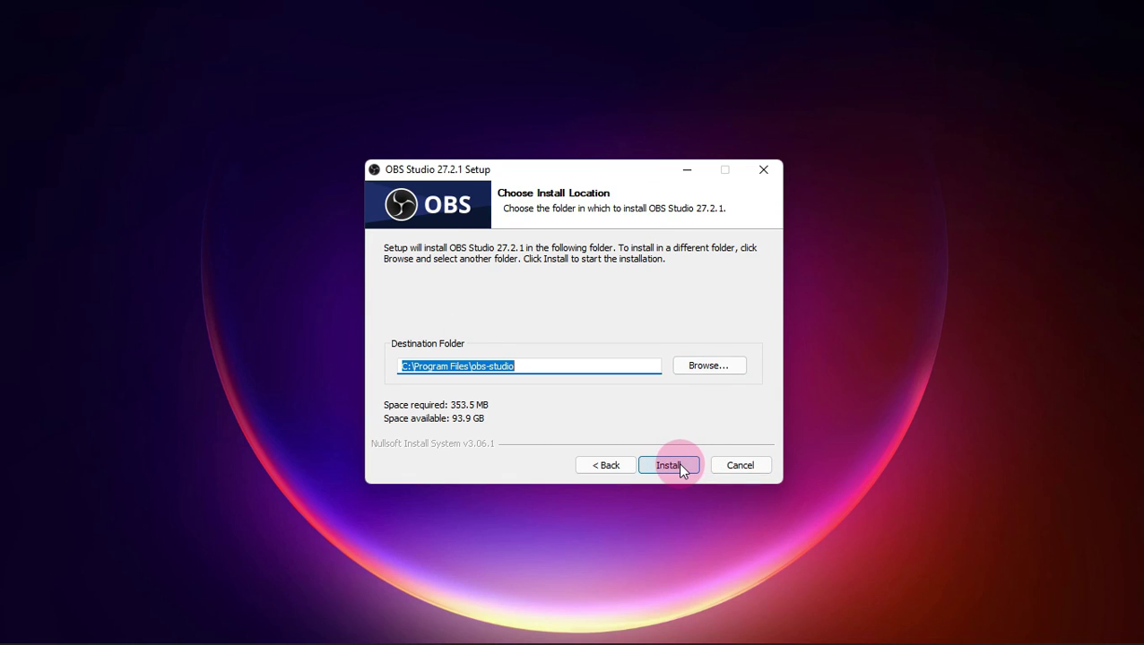
pyautogui.click(677, 466)
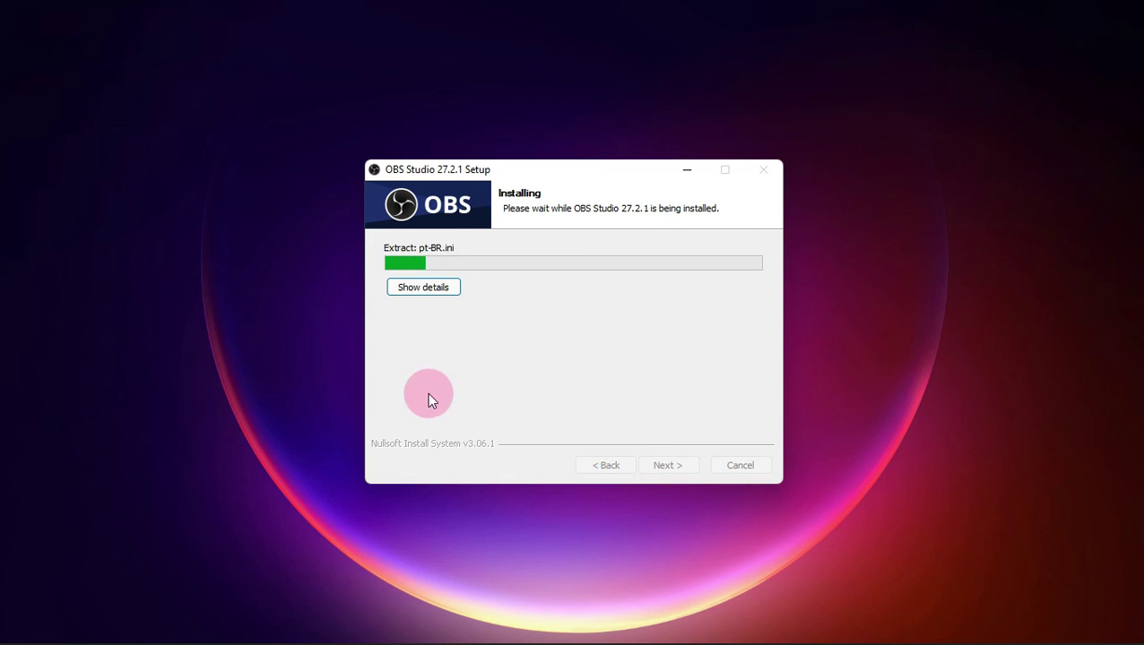
pyautogui.click(421, 287)
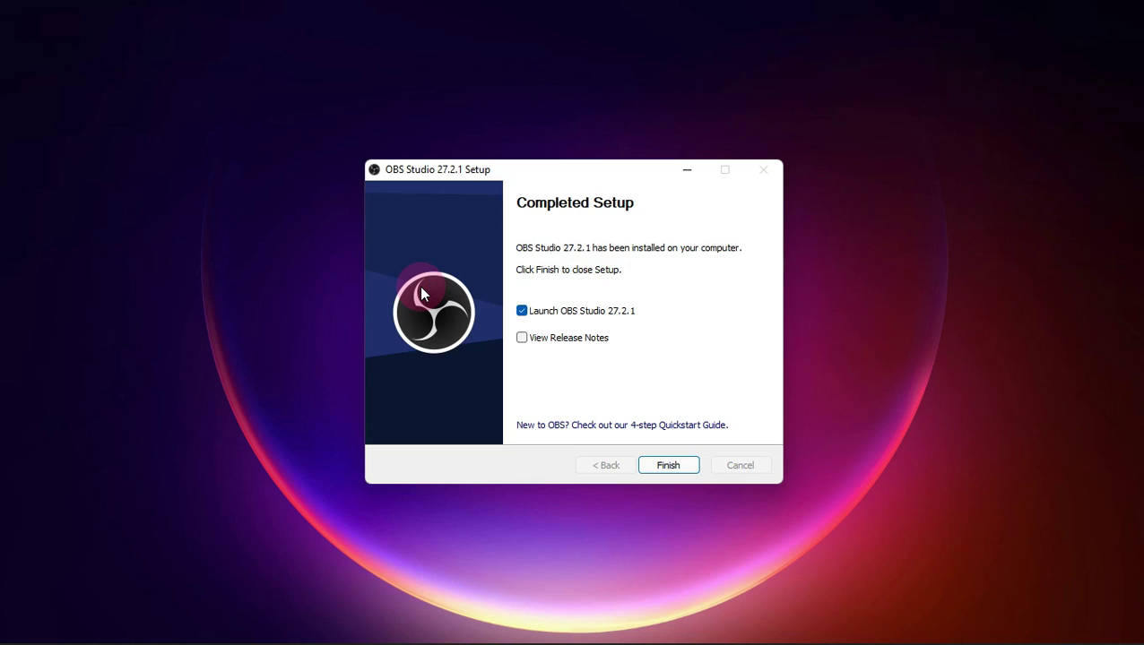
pyautogui.click(543, 339)
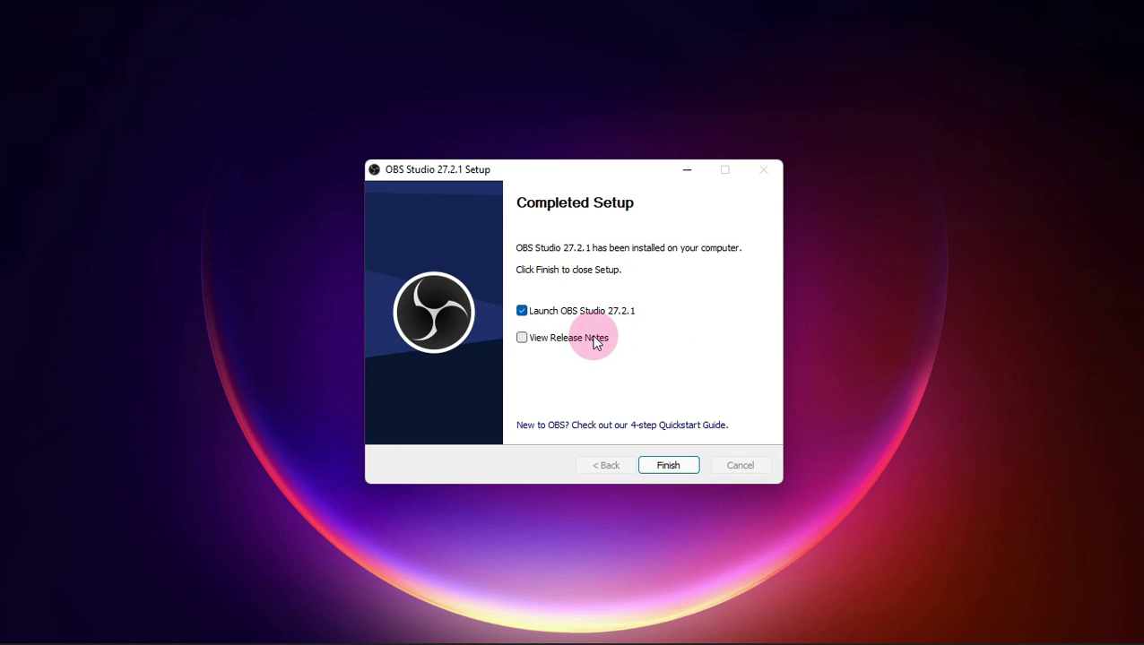
pyautogui.click(681, 470)
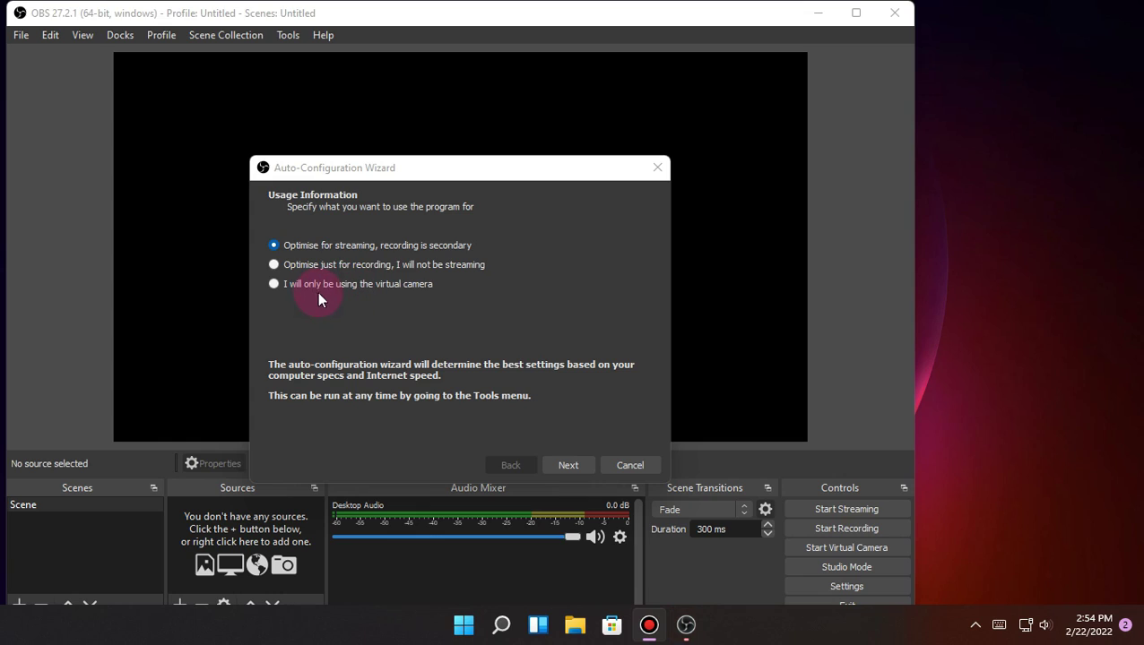
# Step: Set the Auto-Configuration Wizard's usage to optimise just for recording, without streaming, and continue to the video settings
pyautogui.click(331, 267)
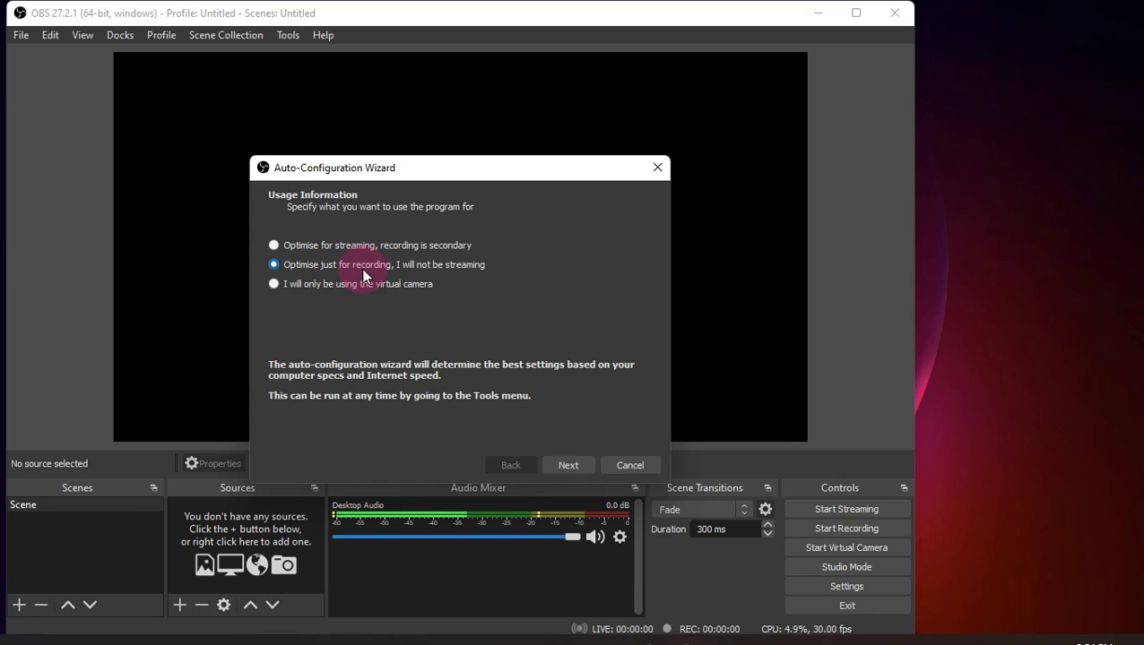
pyautogui.click(339, 250)
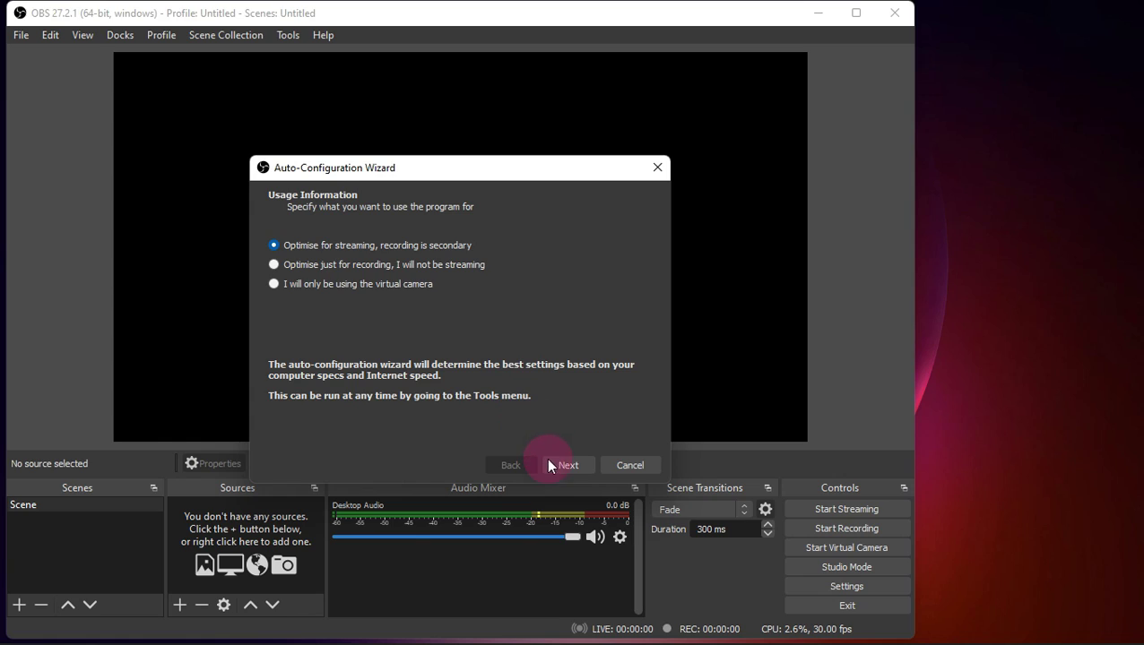
pyautogui.click(331, 264)
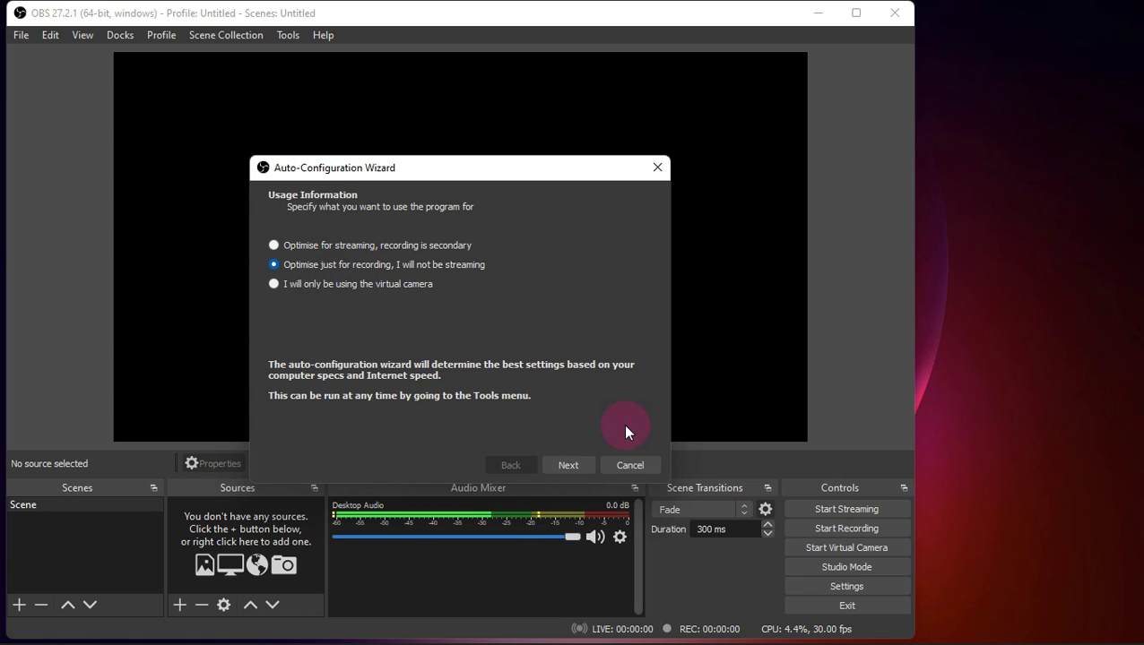
pyautogui.click(562, 464)
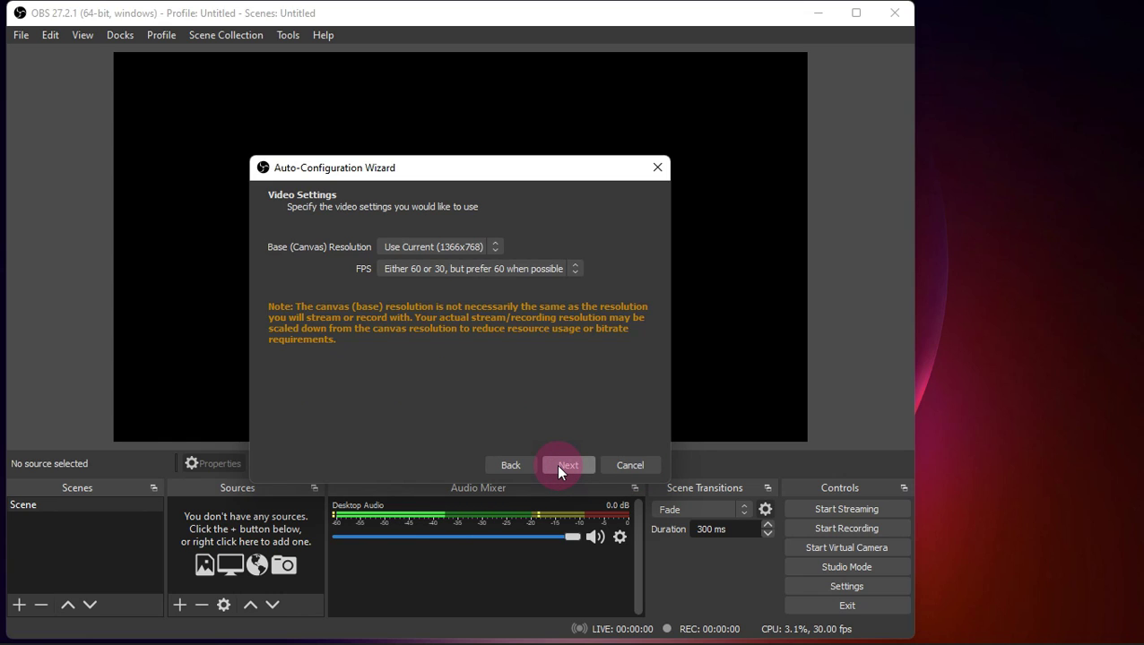
# Step: Keep the current 1366x768 canvas resolution and FPS of either 60 or 30 preferring 60, and apply the wizard's recommended settings
pyautogui.click(500, 270)
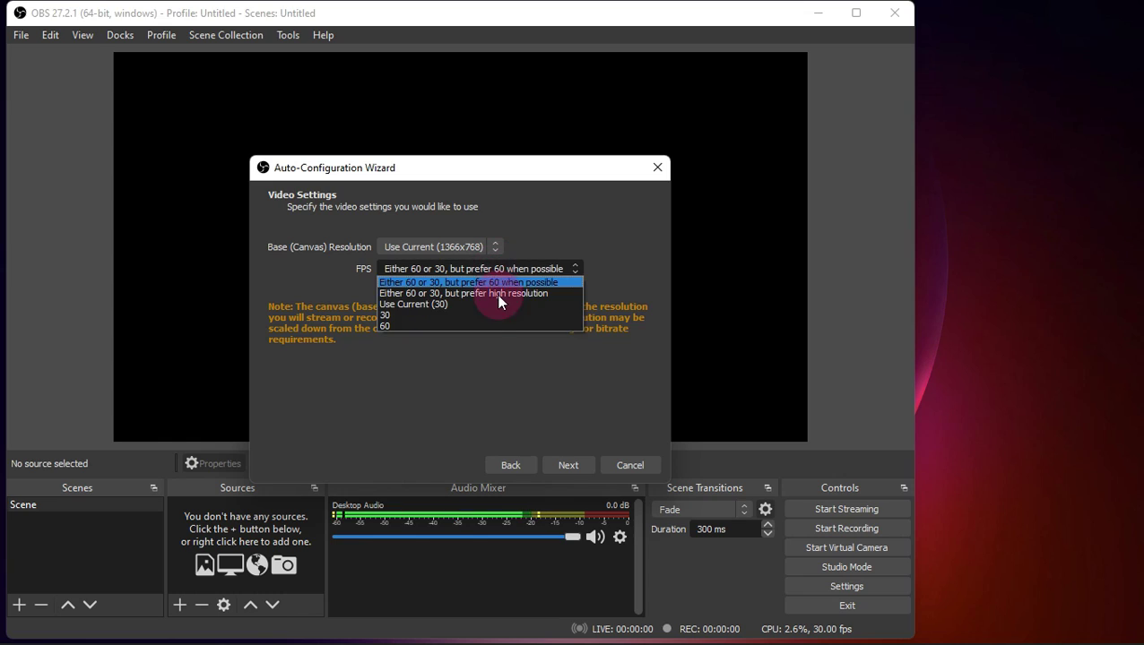
pyautogui.click(562, 200)
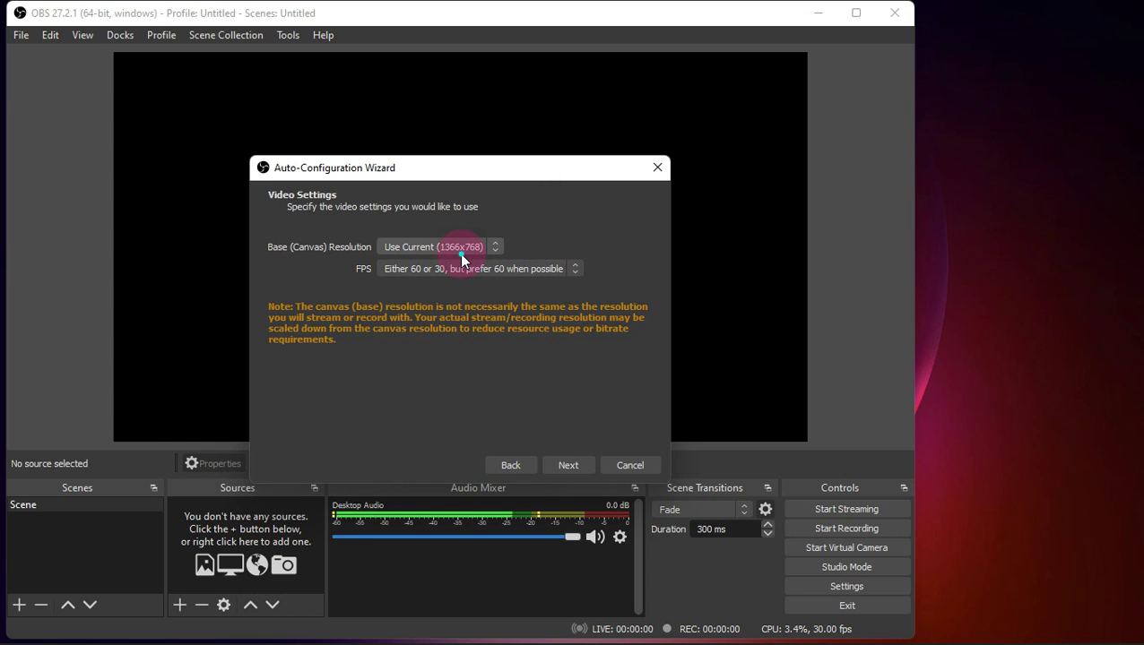
pyautogui.click(459, 251)
pyautogui.click(516, 224)
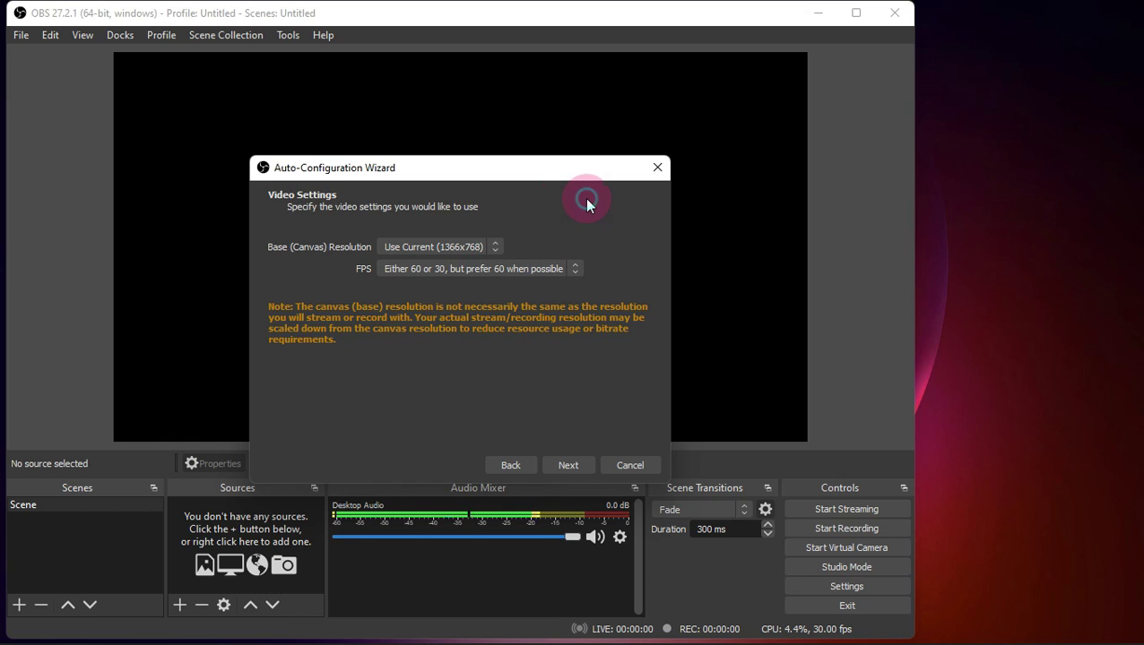
pyautogui.click(584, 465)
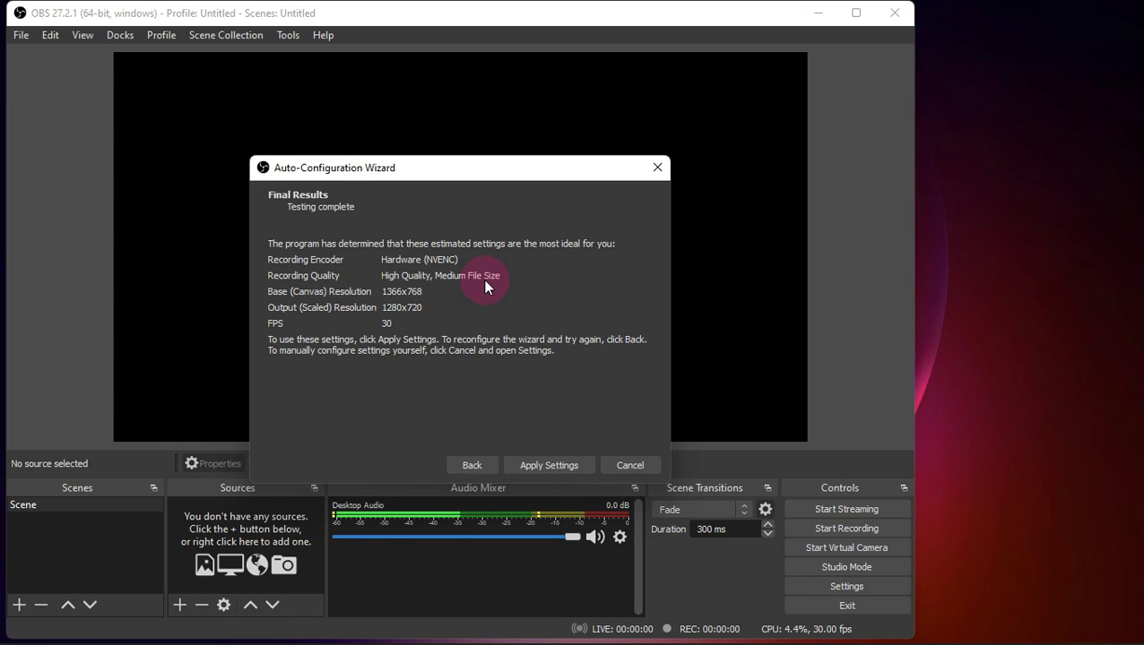
pyautogui.click(549, 465)
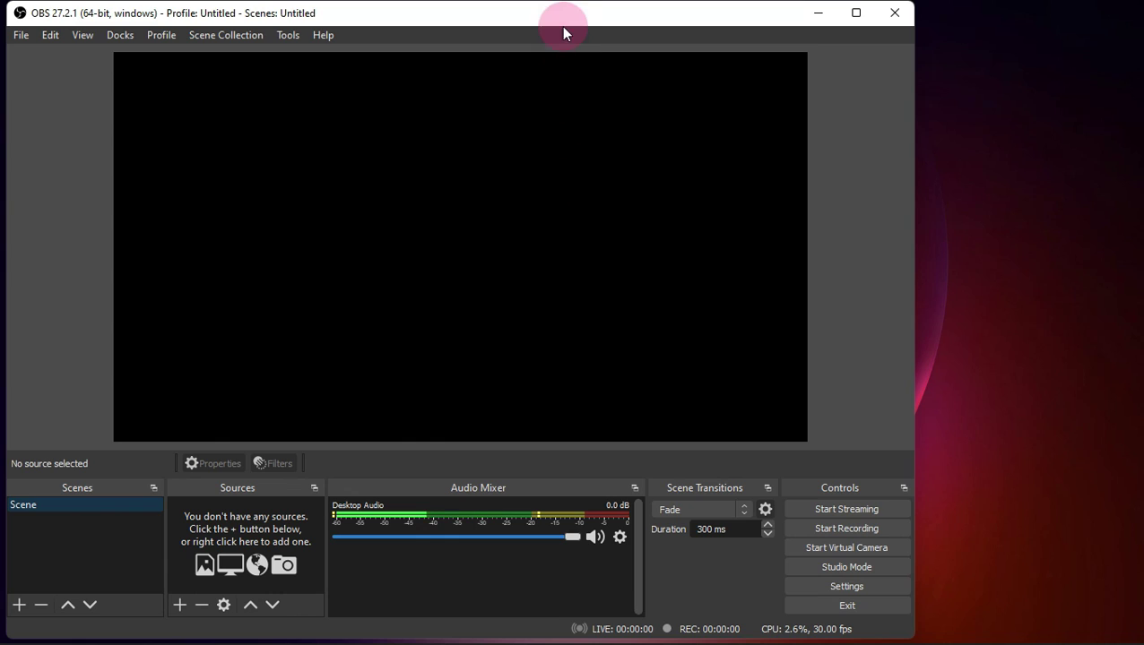
# Step: Maximize the OBS Studio window and check the scene transition choices
pyautogui.moveTo(587, 34); pyautogui.dragTo(677, 32)
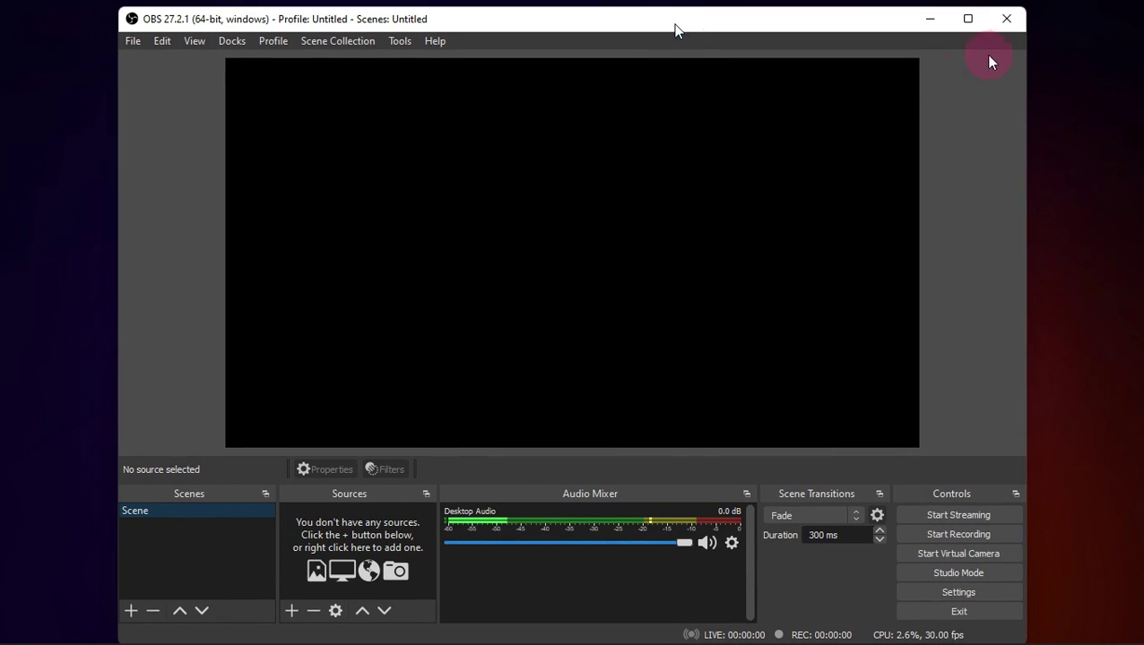
pyautogui.click(968, 18)
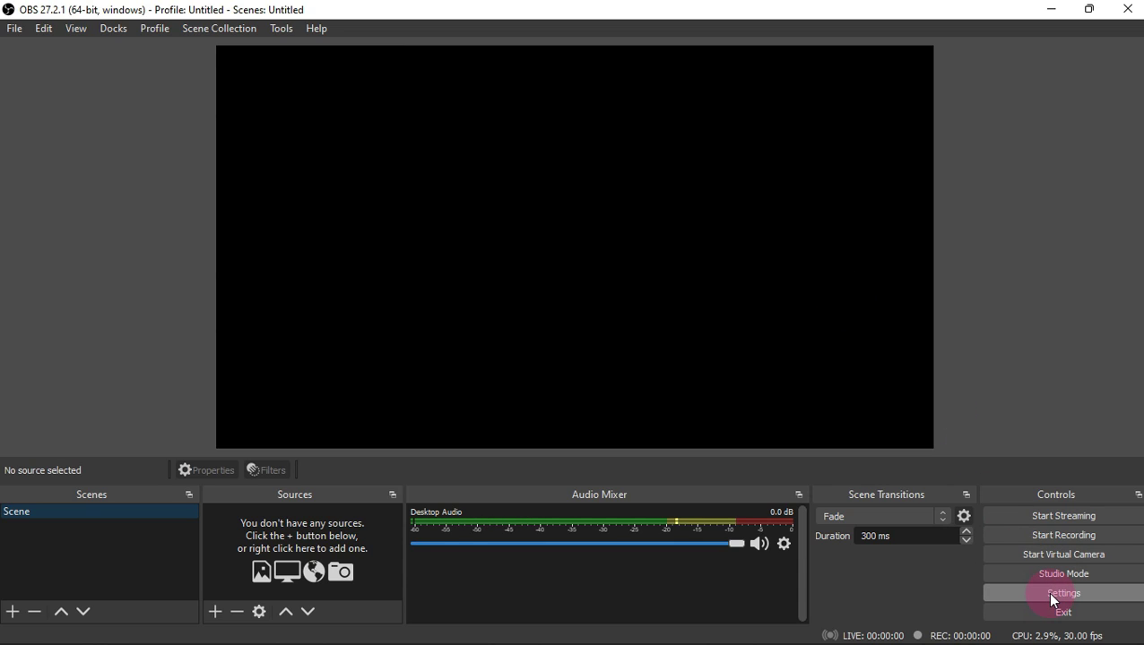
pyautogui.click(910, 520)
pyautogui.click(908, 518)
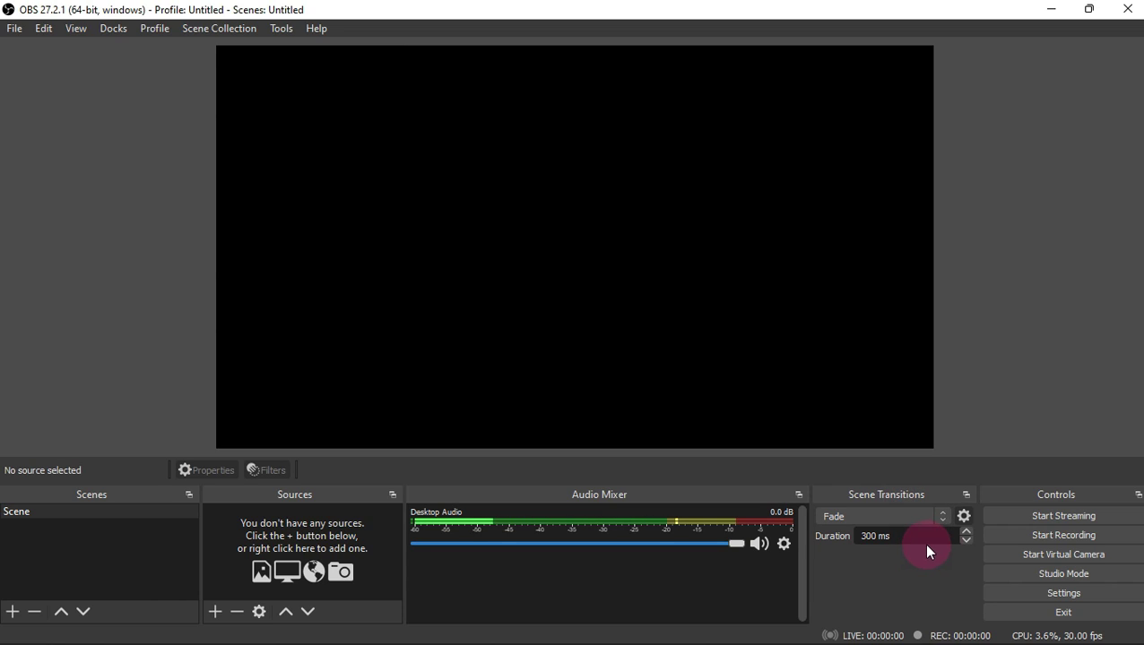
# Step: Check the prompt for naming a new scene and the available source types without adding either
pyautogui.click(12, 612)
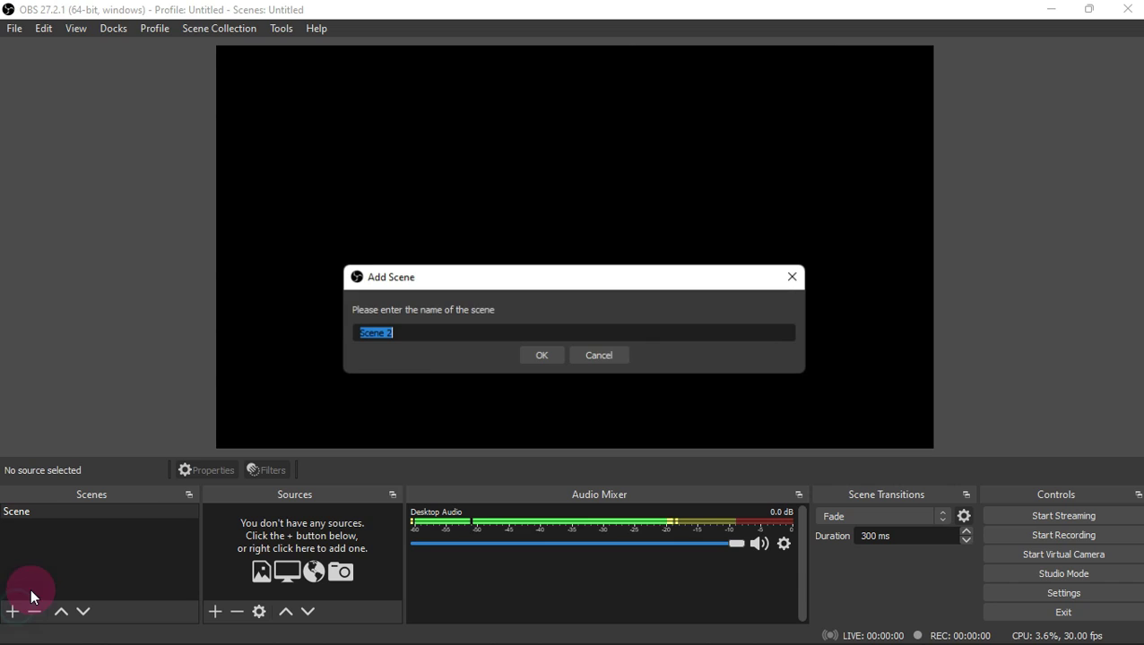
pyautogui.click(597, 358)
pyautogui.click(216, 612)
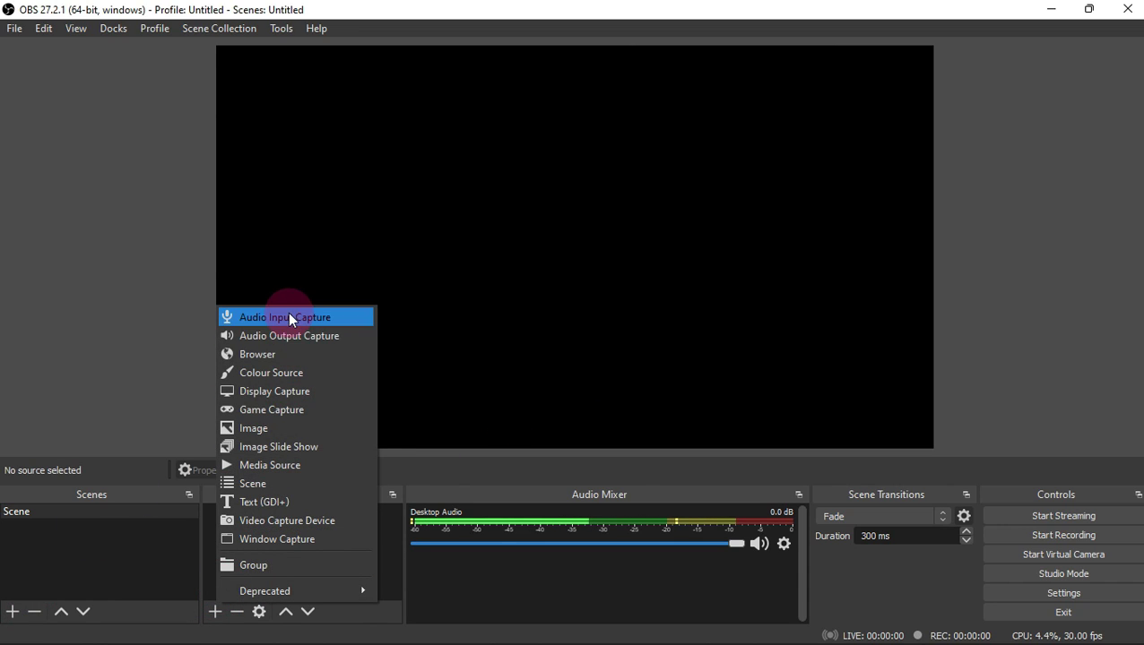
pyautogui.moveTo(357, 585)
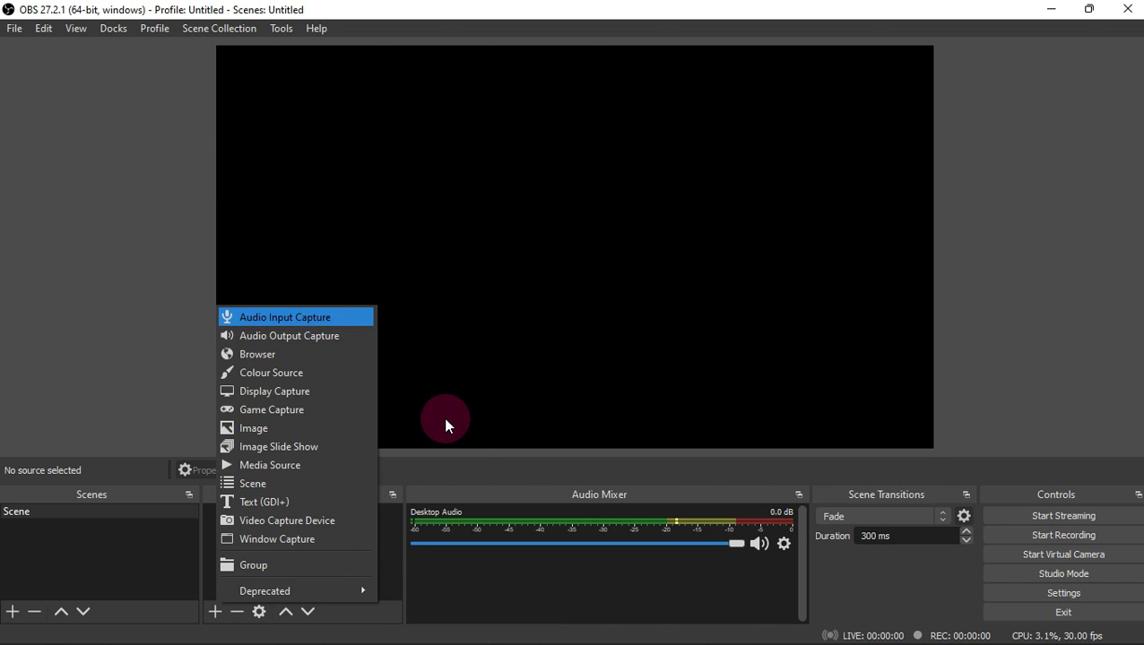
pyautogui.click(482, 457)
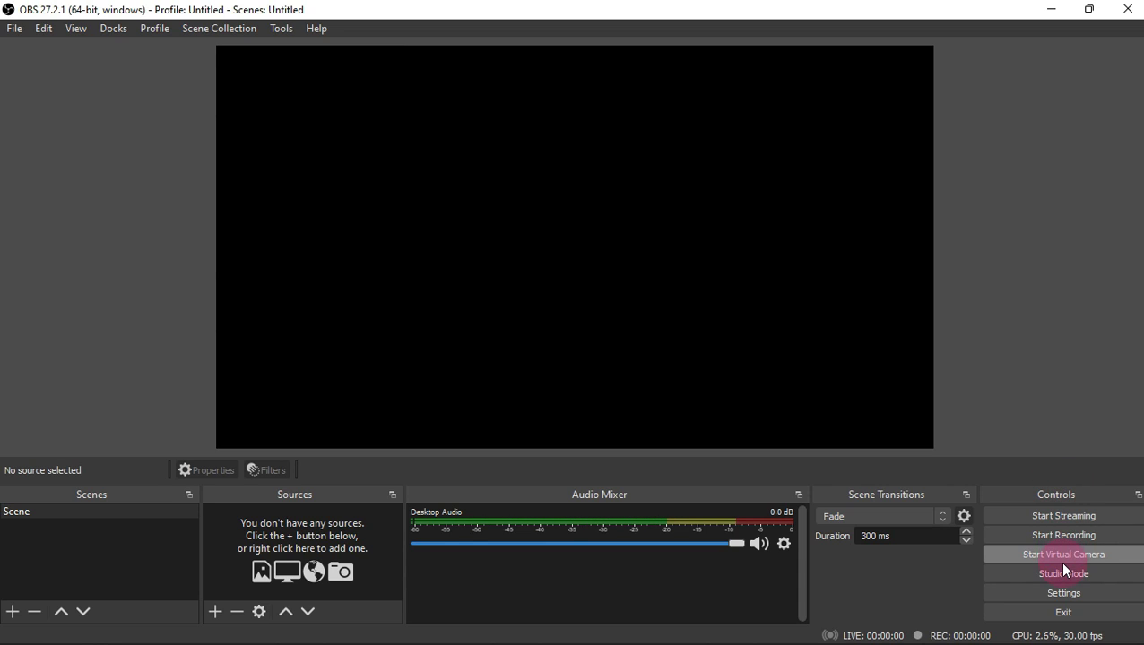
# Step: Try English as the language and Rachni as the theme, look through the remaining general settings, and discard the changes
pyautogui.click(1064, 593)
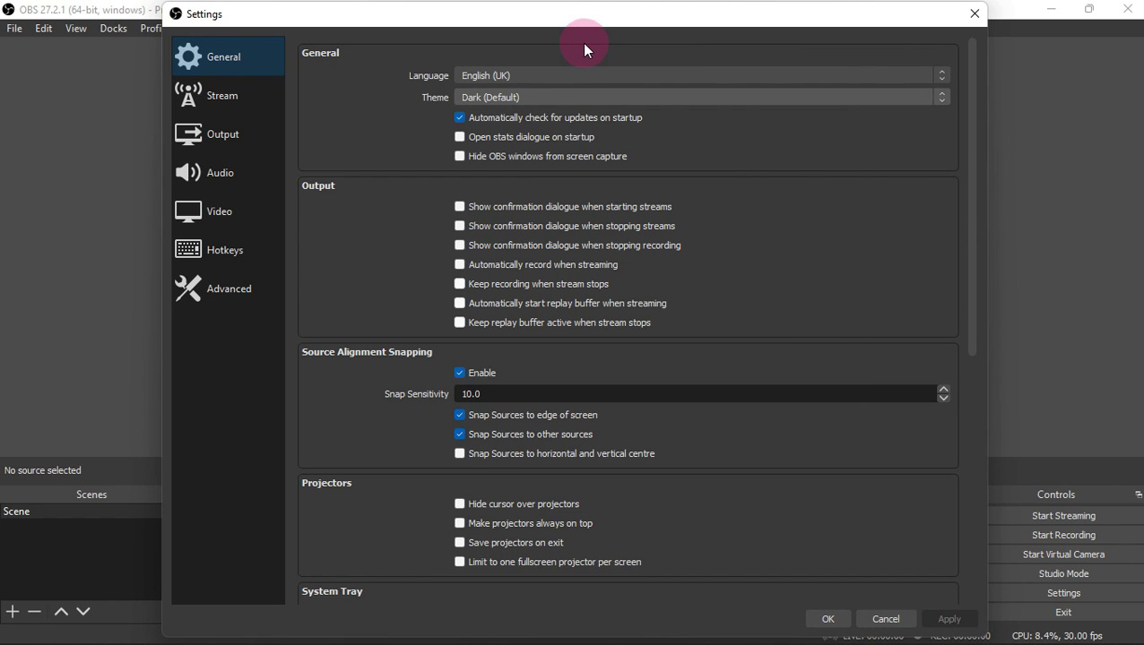
pyautogui.click(564, 75)
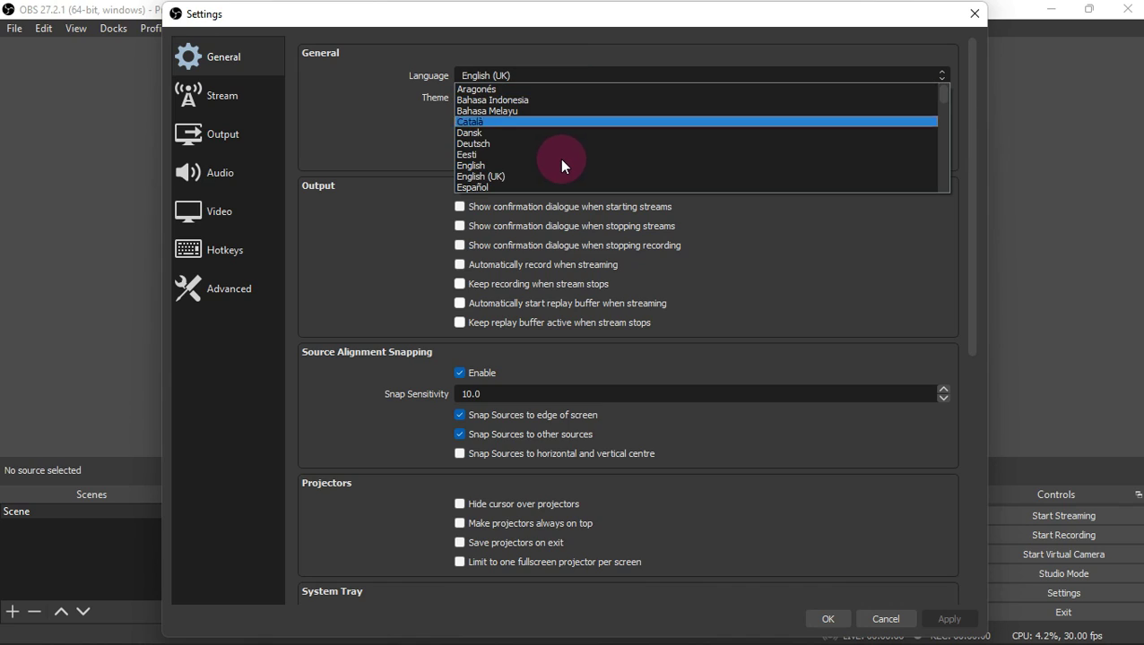
pyautogui.click(557, 165)
pyautogui.click(565, 99)
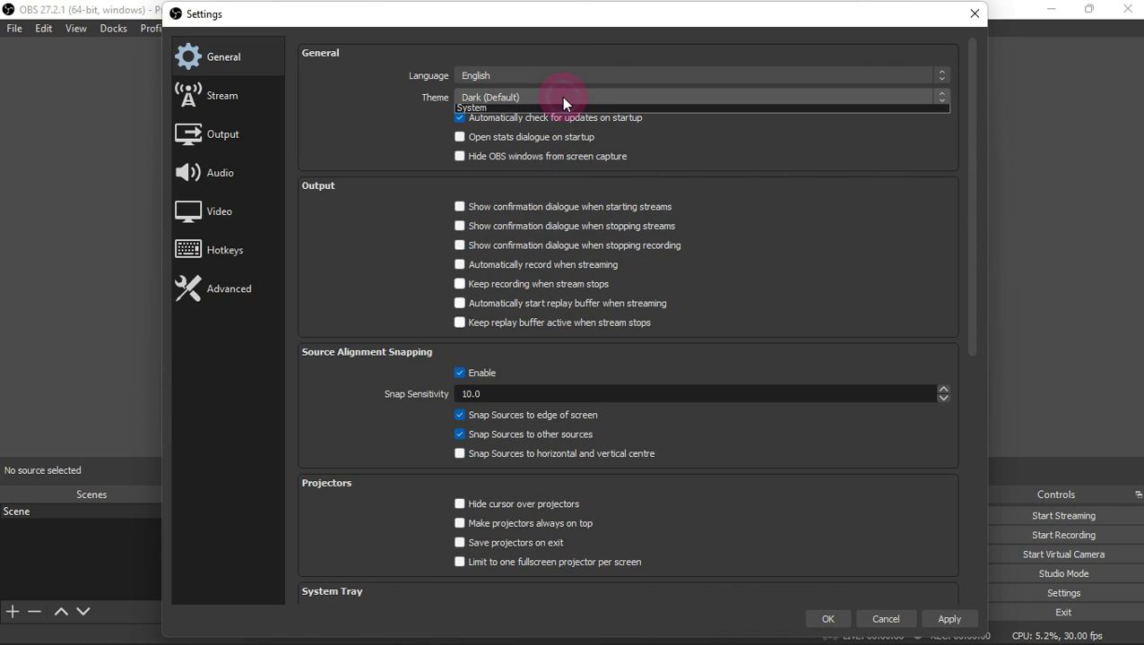
pyautogui.press('Escape')
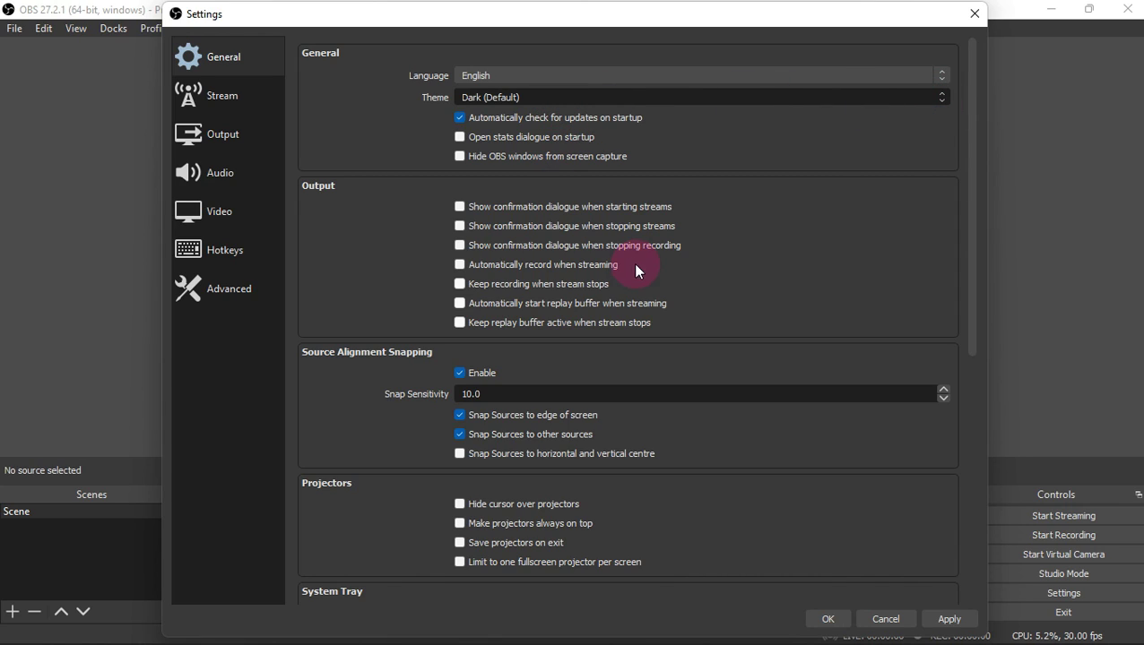
pyautogui.press('Down')
pyautogui.hotkey('shift', 'Tab')
pyautogui.hotkey('alt', 'Down')
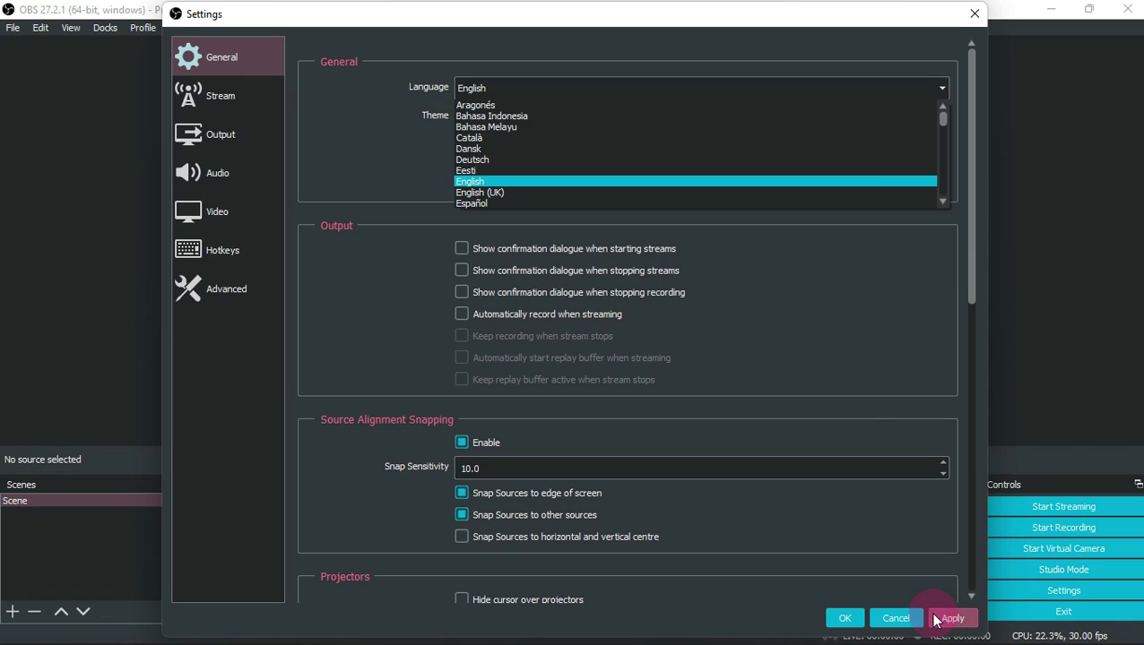
pyautogui.click(410, 152)
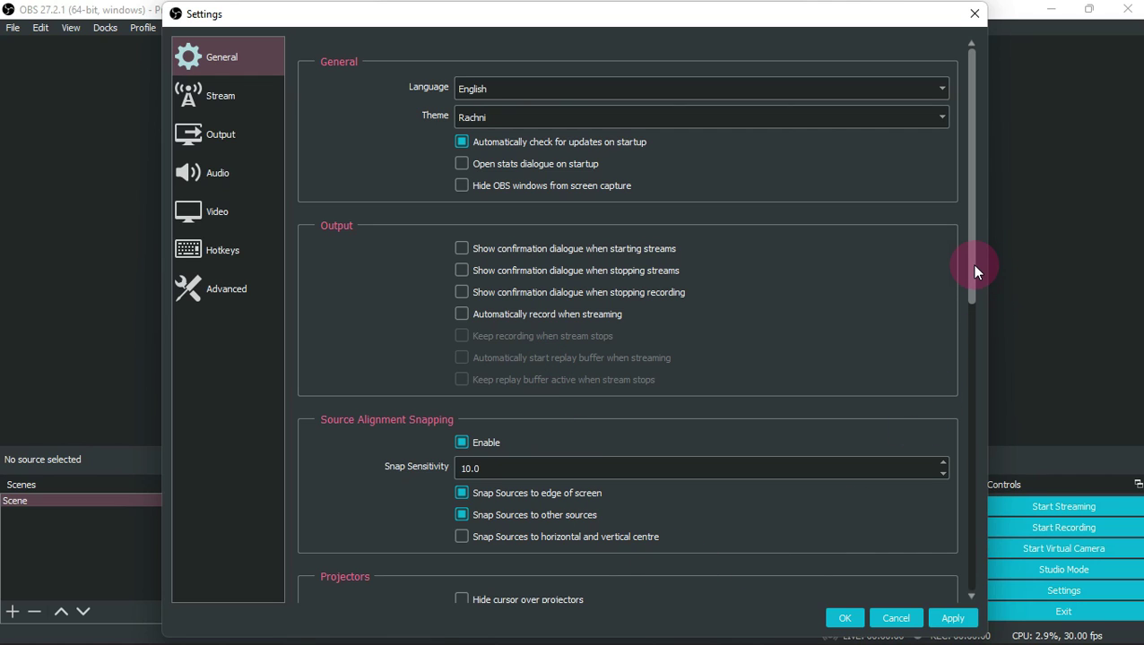
pyautogui.moveTo(974, 266); pyautogui.dragTo(974, 570)
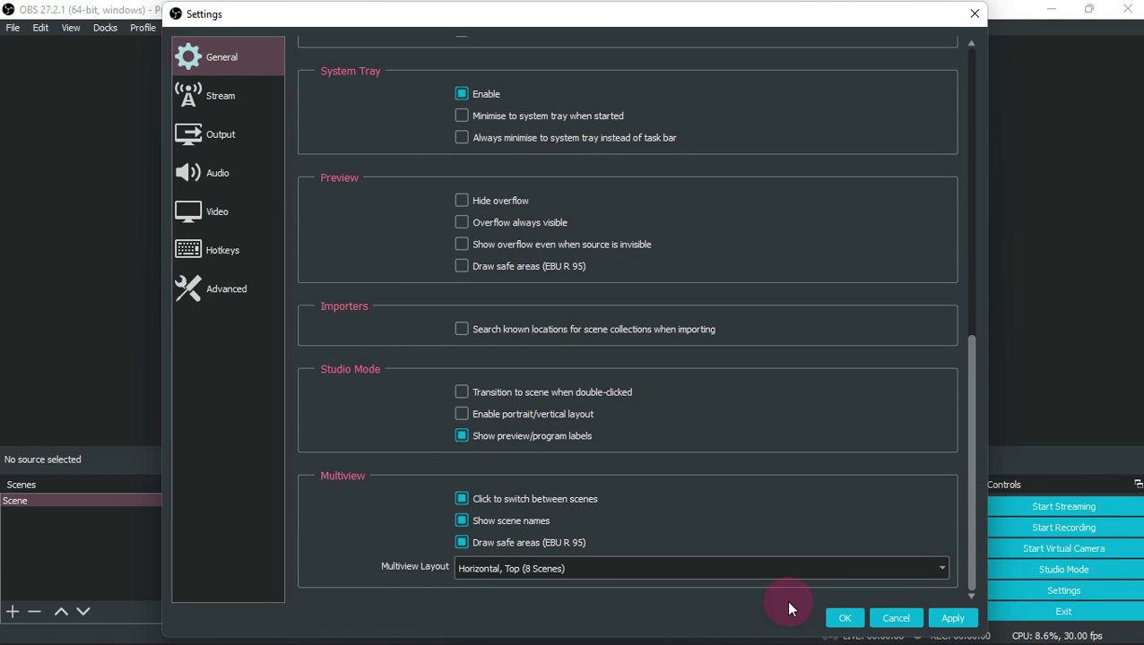
pyautogui.click(905, 619)
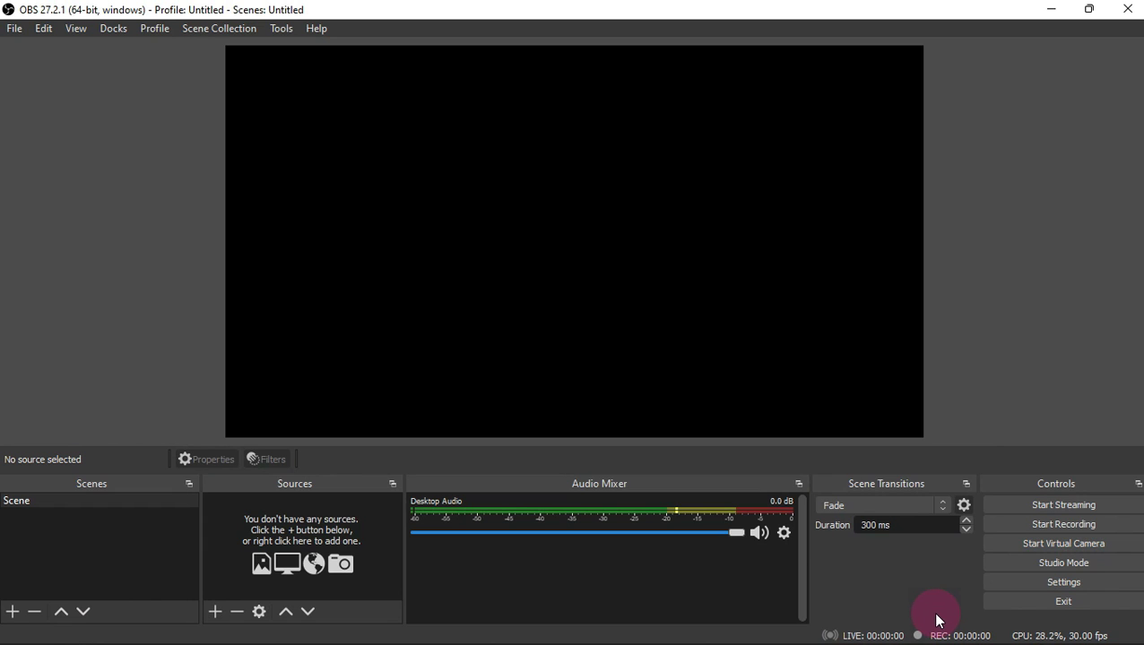
# Step: Reopen the settings and check which streaming services are offered, keeping Twitch
pyautogui.click(1067, 581)
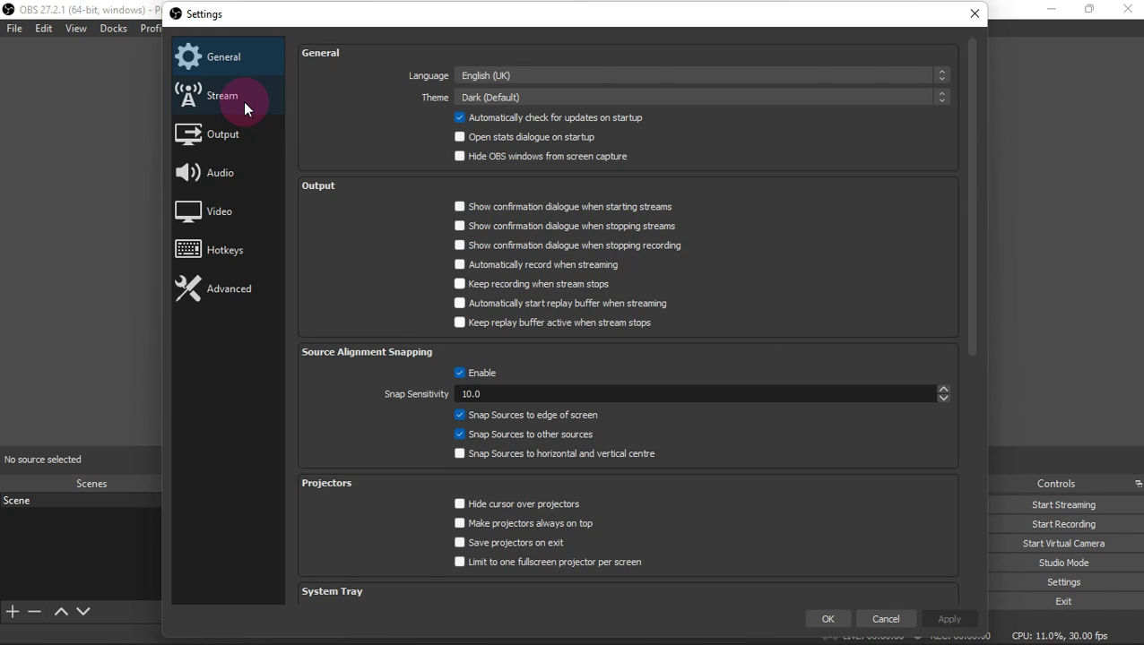
pyautogui.click(248, 108)
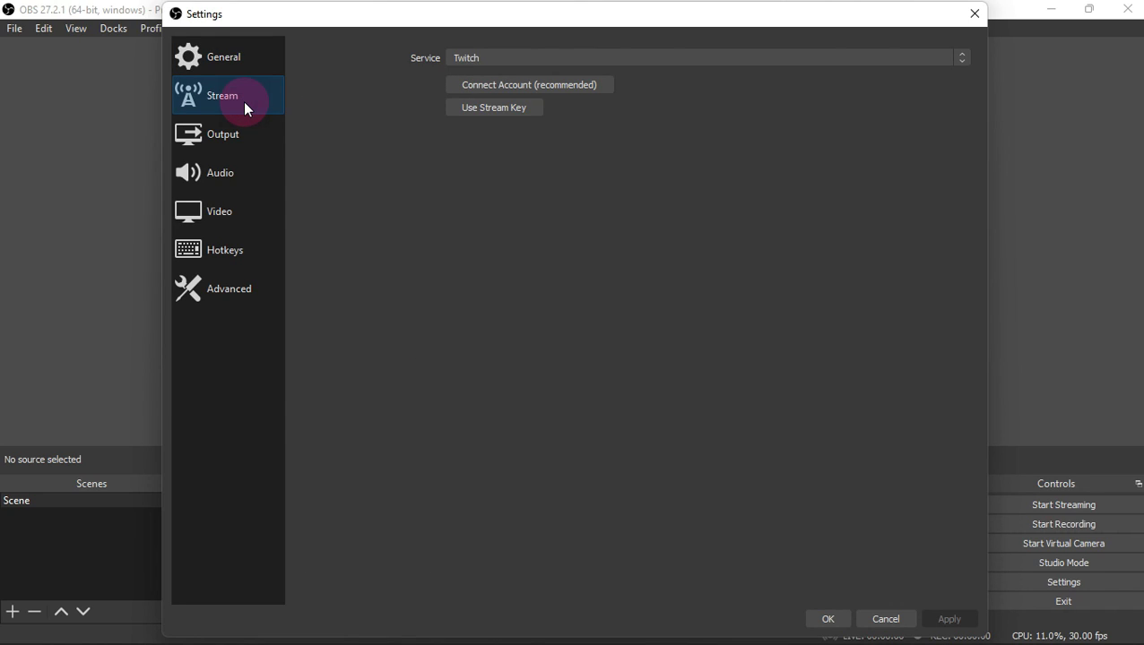
pyautogui.click(494, 57)
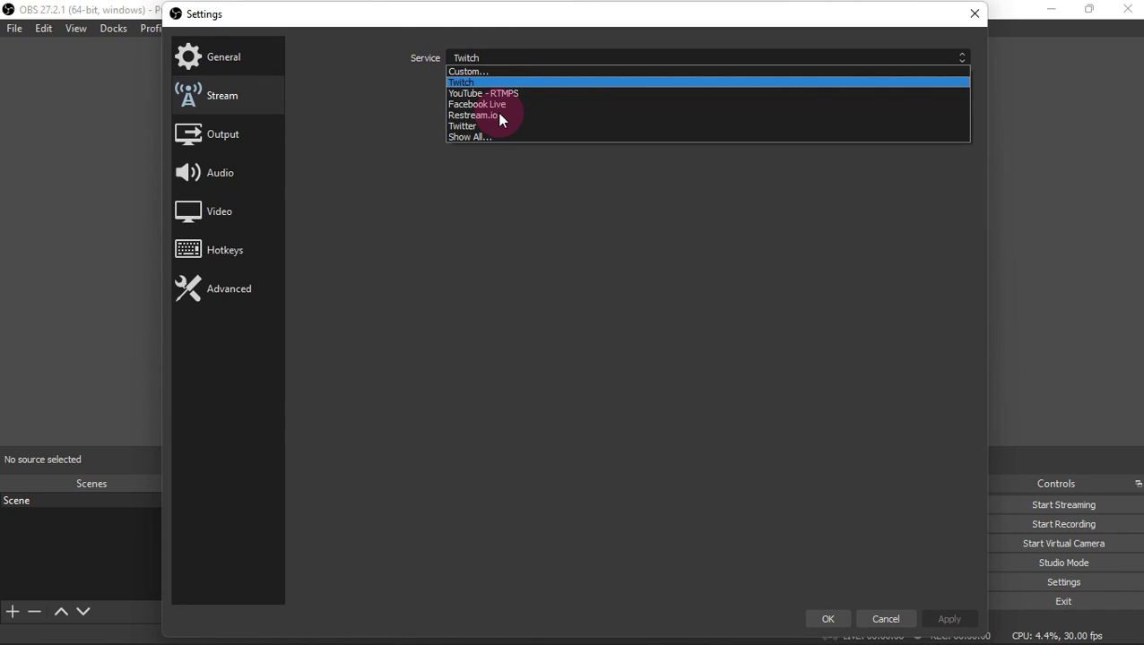
pyautogui.click(558, 261)
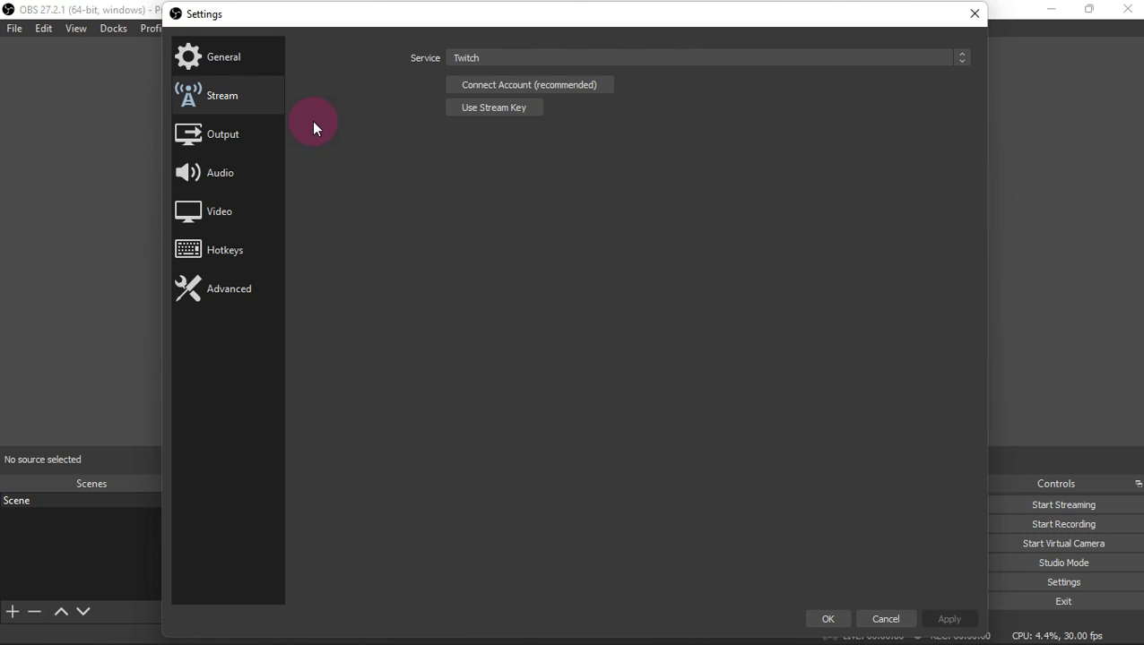
# Step: Try the Advanced output mode and review its Recording, Audio and Replay Buffer options
pyautogui.click(254, 129)
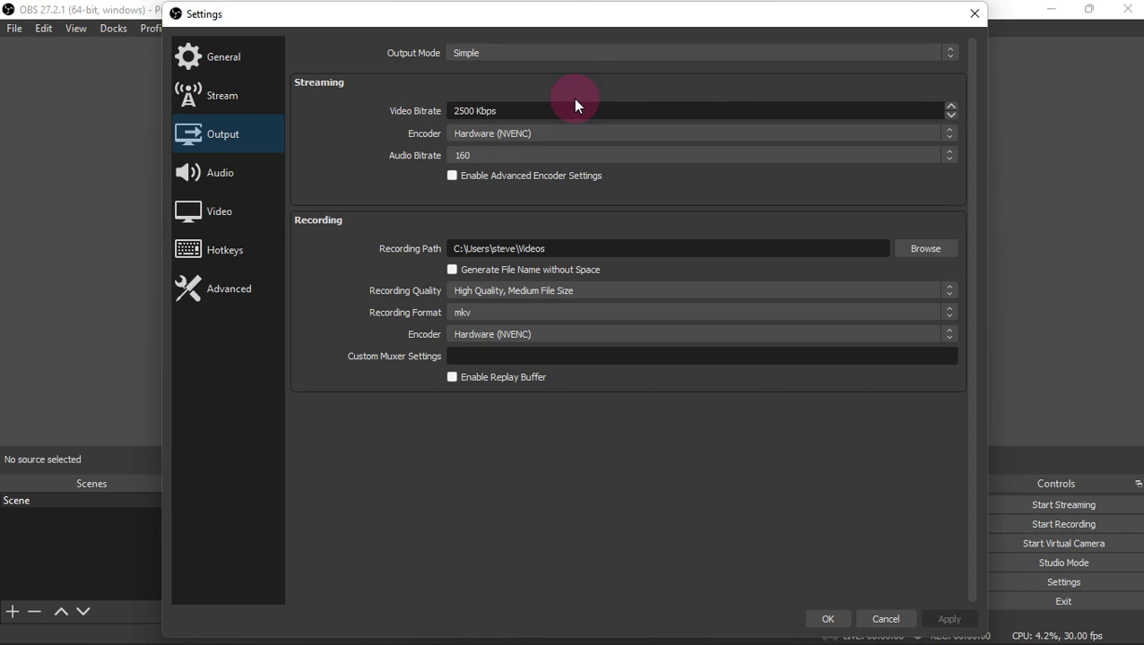
pyautogui.click(619, 54)
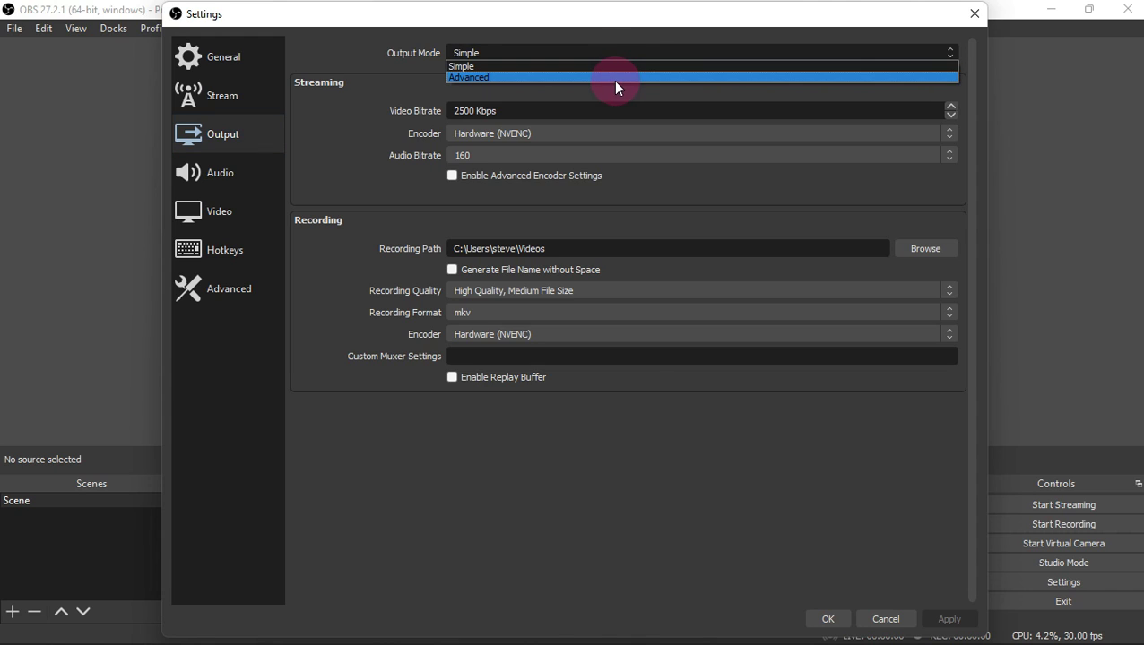
pyautogui.click(362, 88)
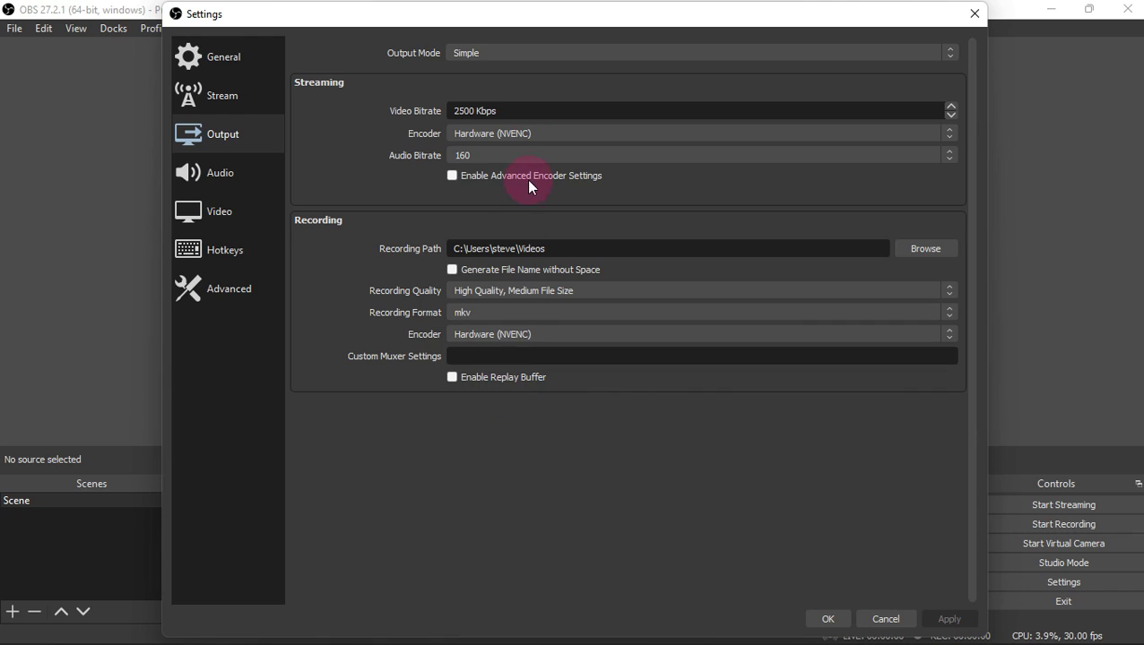
pyautogui.click(530, 50)
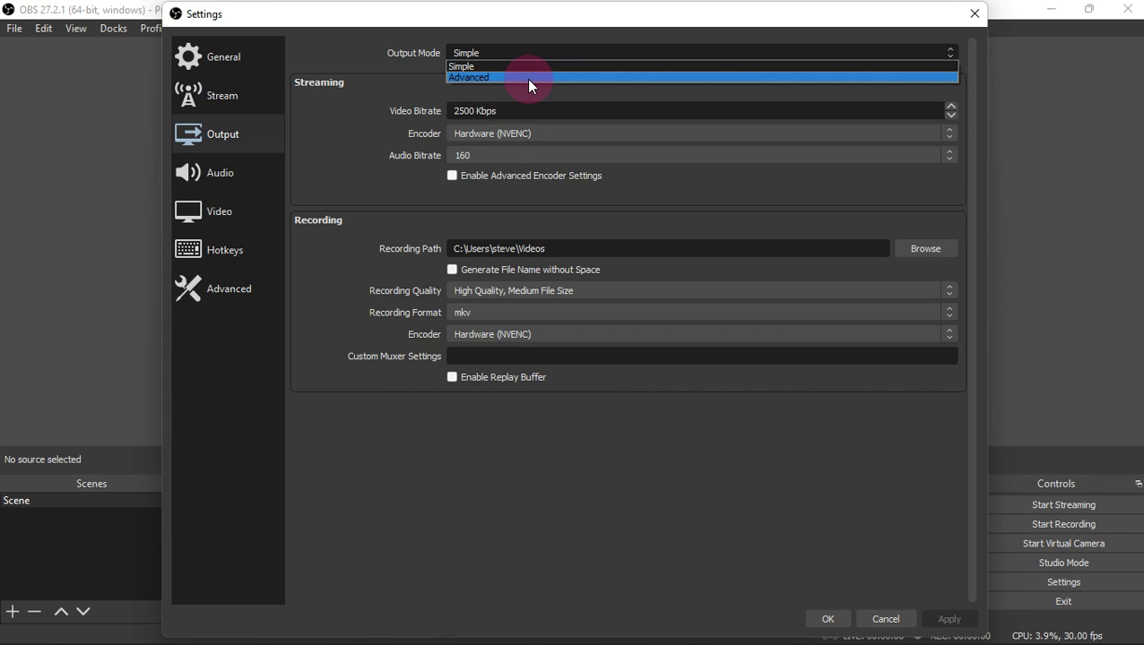
pyautogui.click(529, 84)
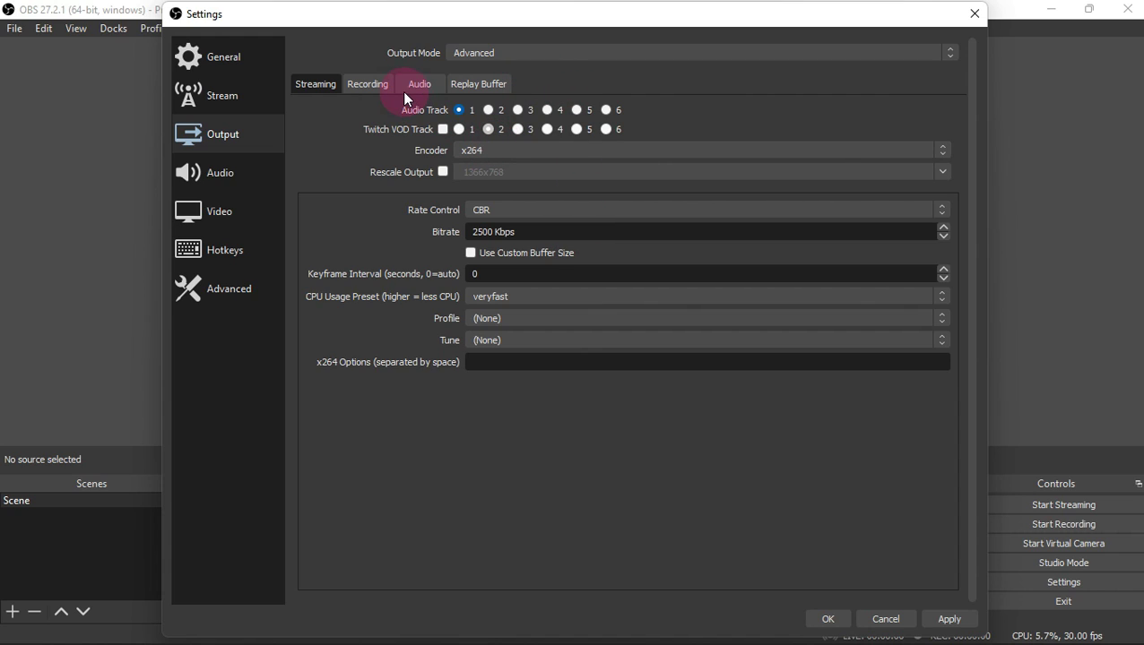
pyautogui.click(370, 85)
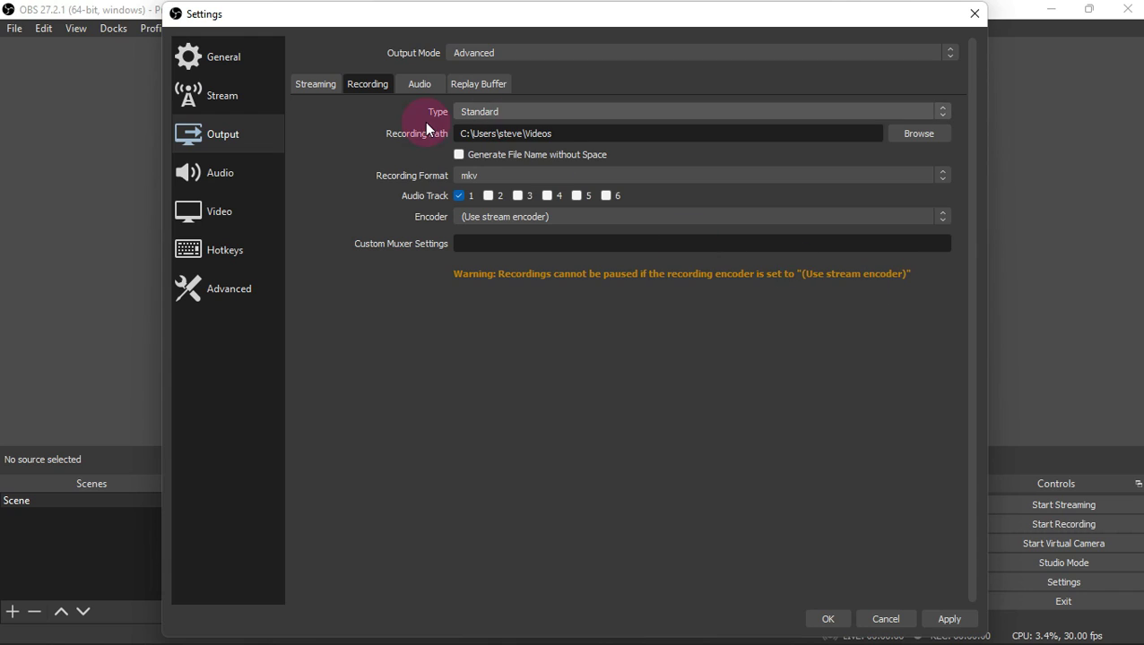
pyautogui.click(421, 89)
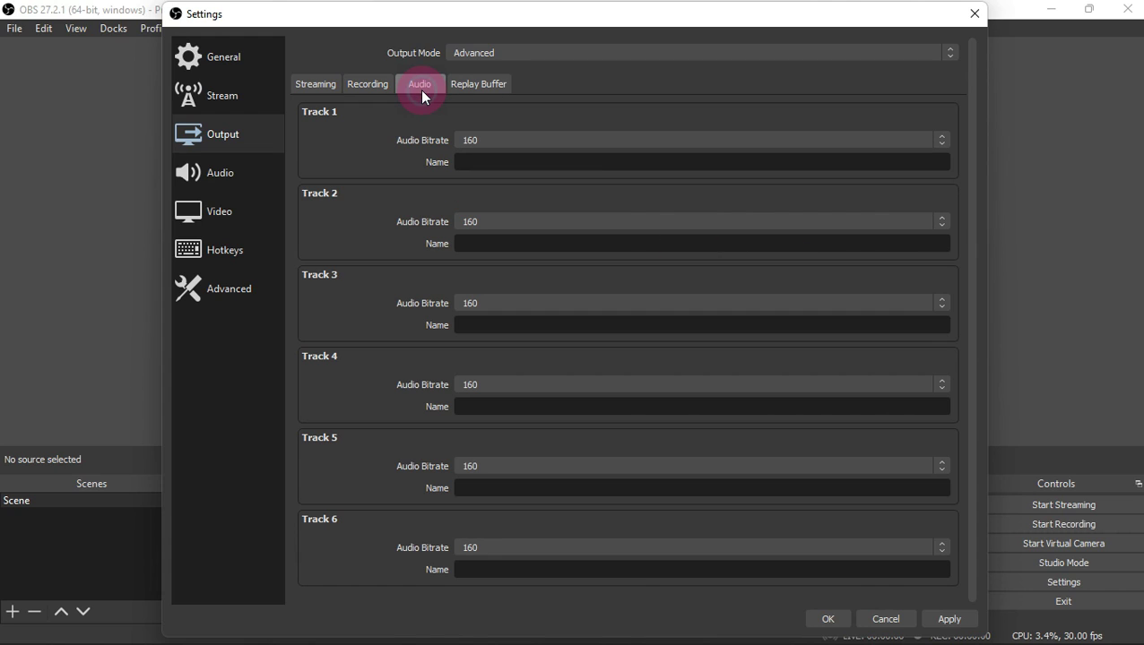
pyautogui.click(473, 87)
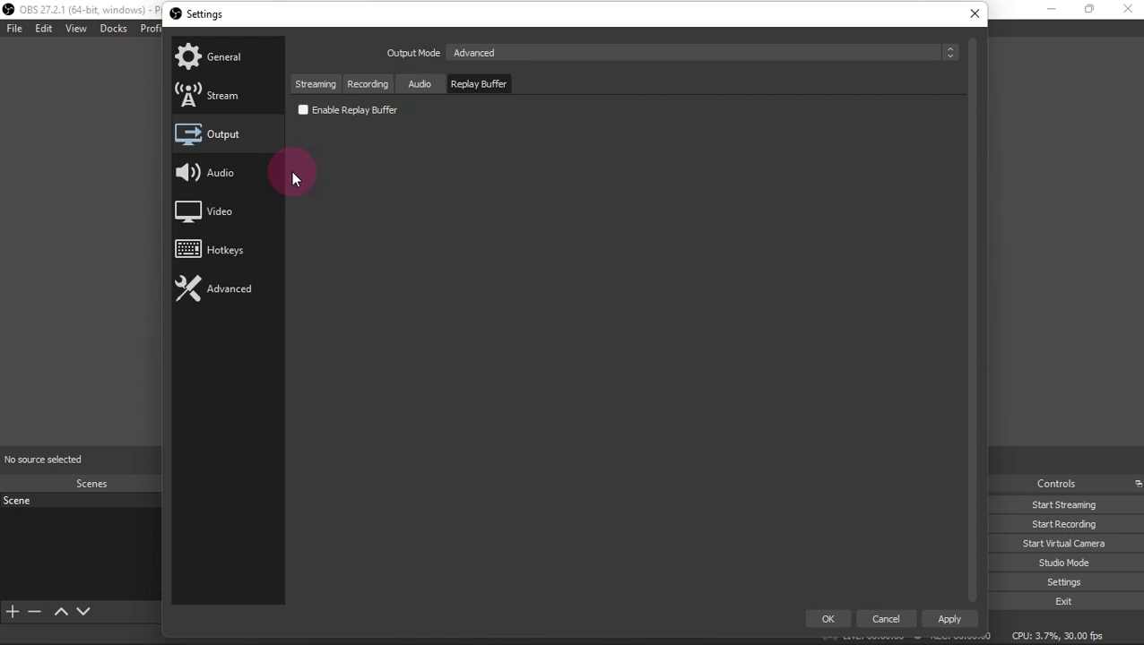
# Step: Examine the audio, video, hotkey and advanced settings, and close the settings without saving
pyautogui.click(268, 184)
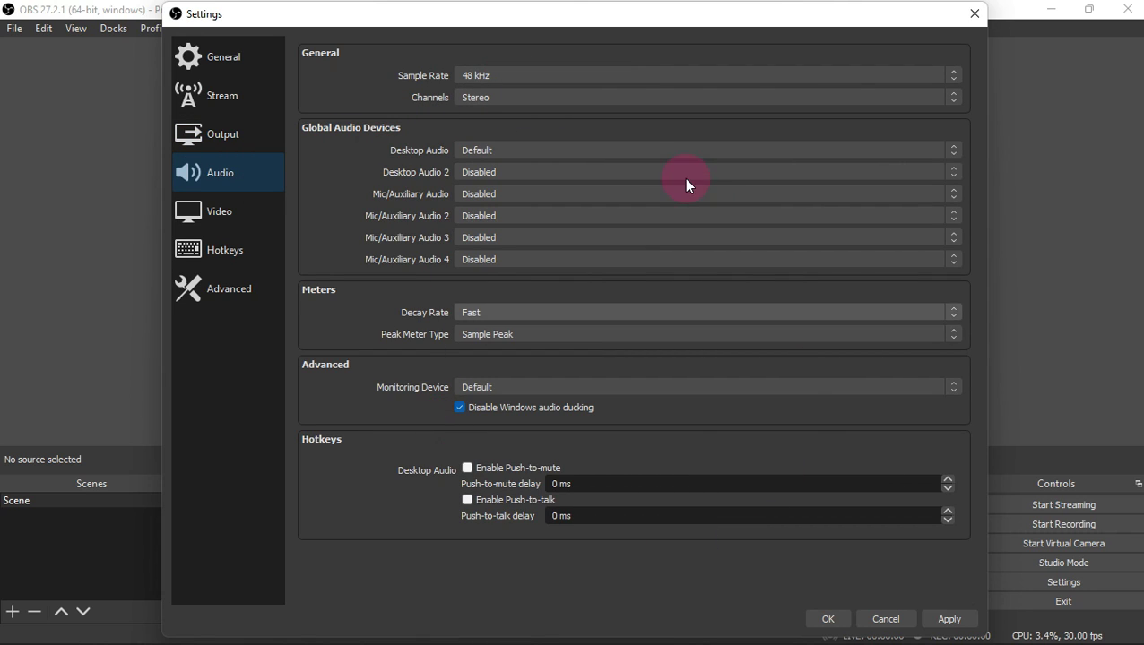
pyautogui.click(239, 213)
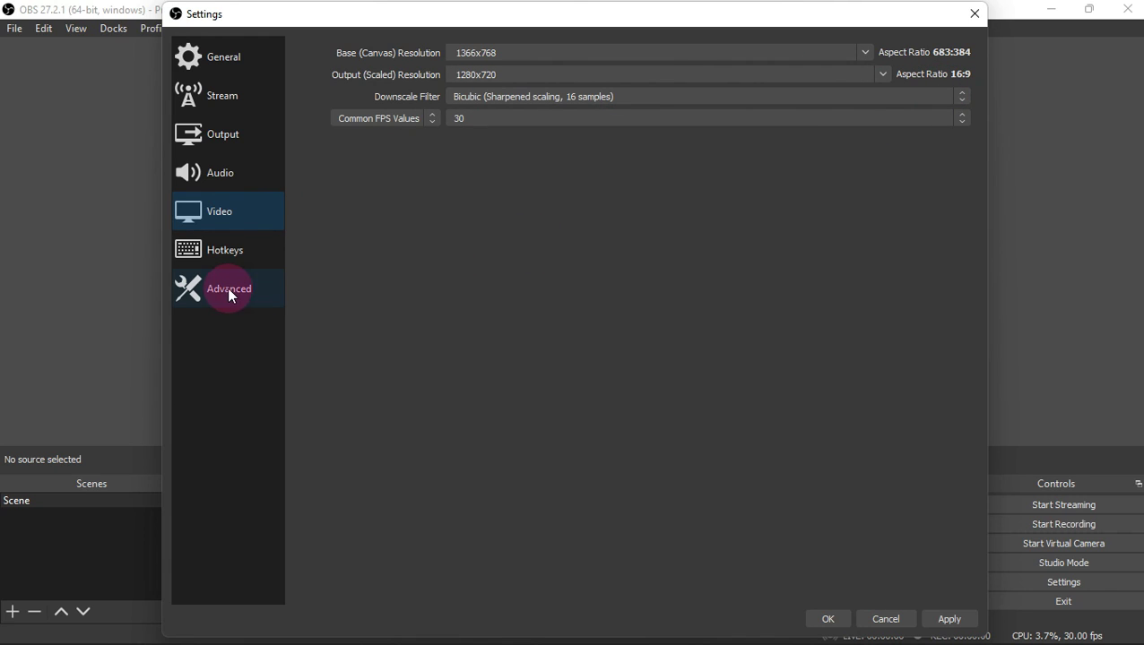
pyautogui.click(219, 260)
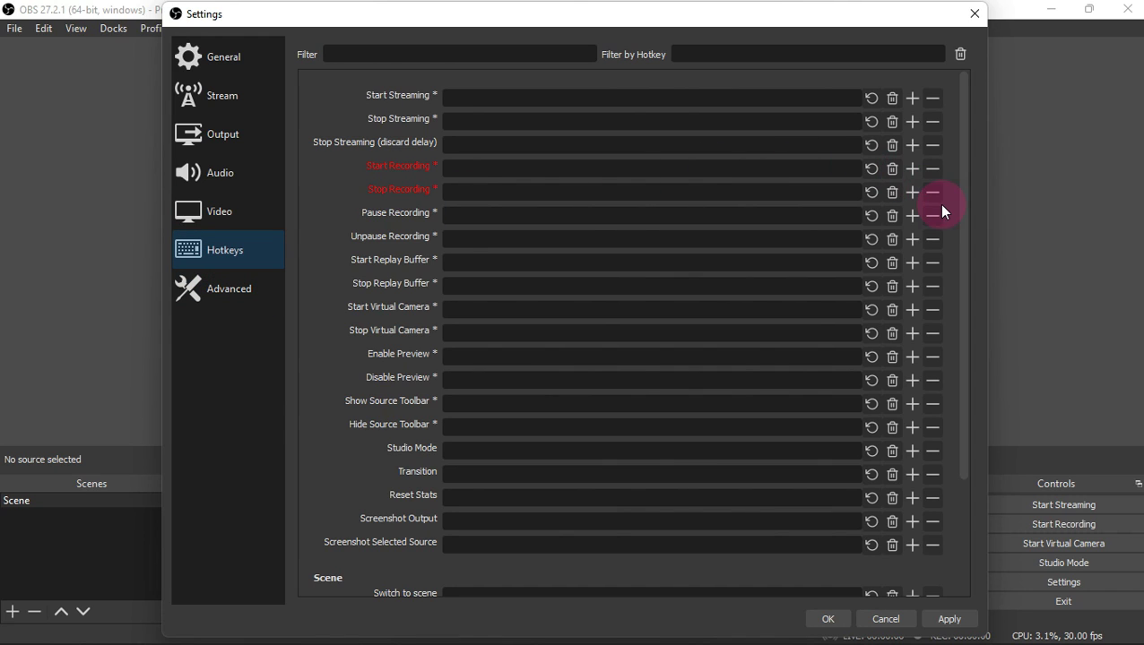
pyautogui.moveTo(964, 300); pyautogui.dragTo(969, 197)
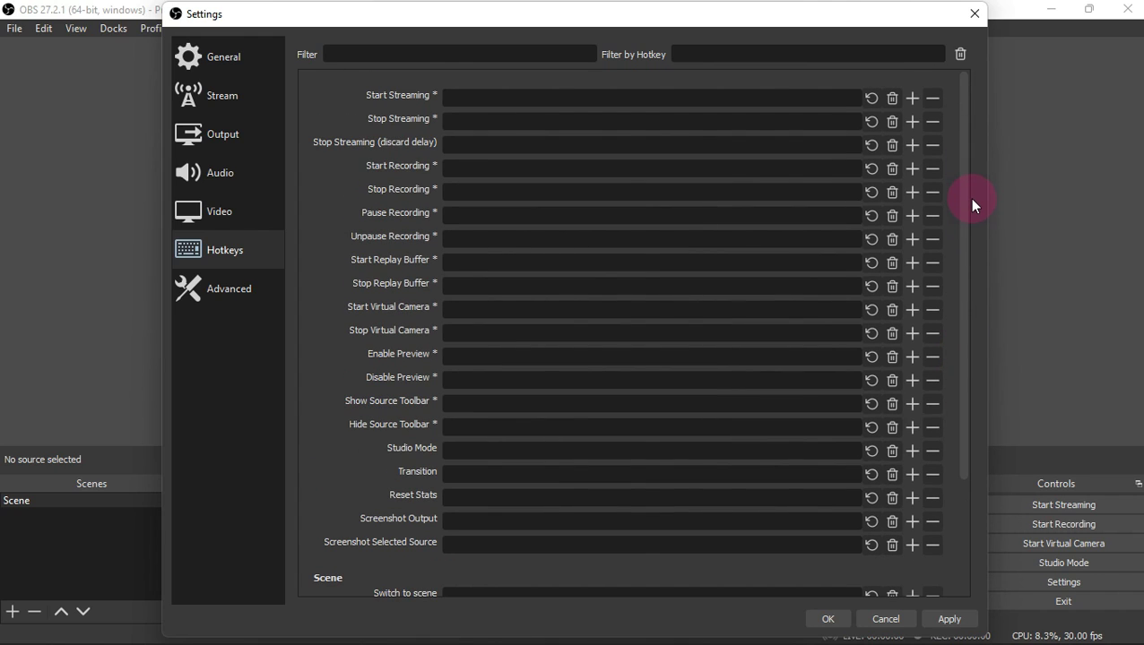
pyautogui.click(254, 289)
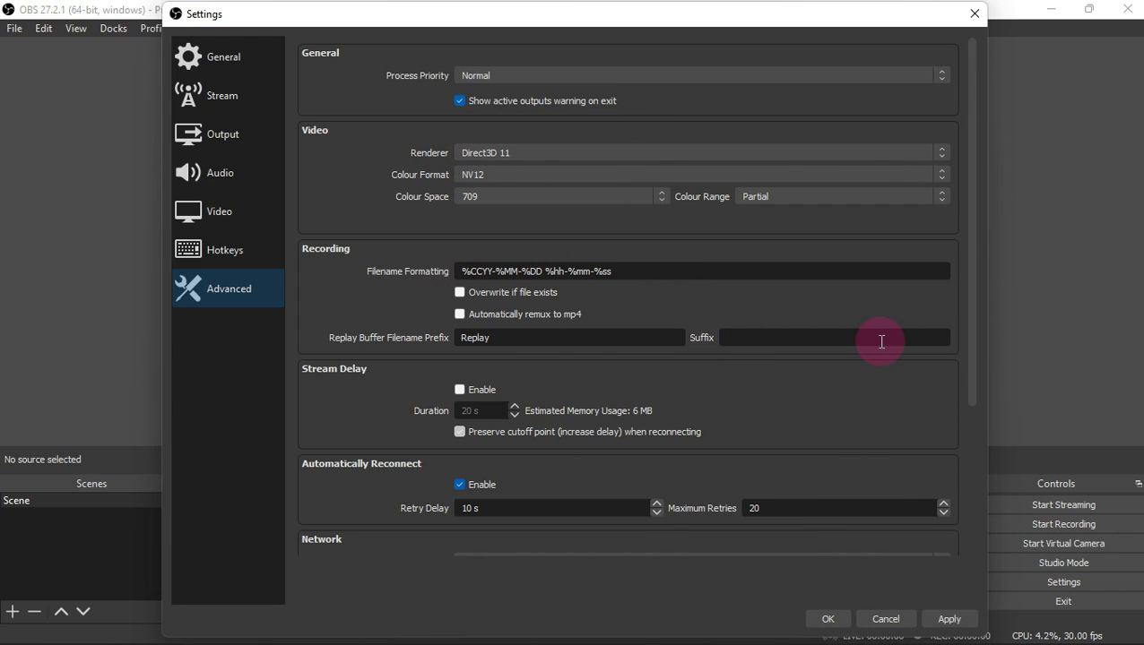
pyautogui.moveTo(970, 355); pyautogui.dragTo(966, 553)
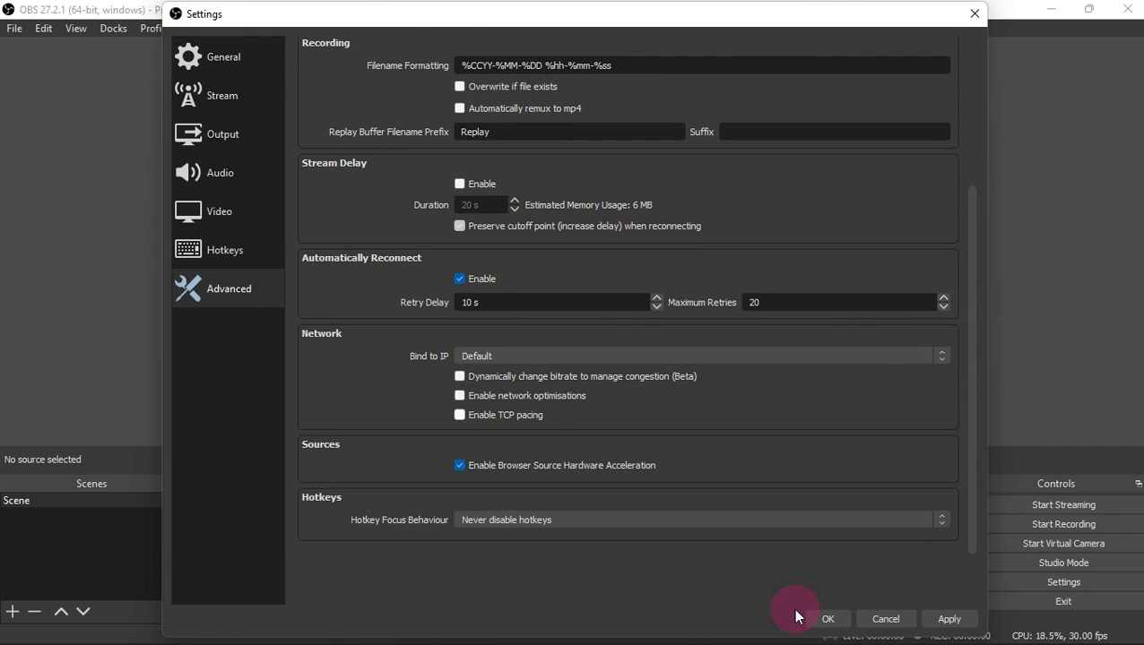
pyautogui.click(883, 618)
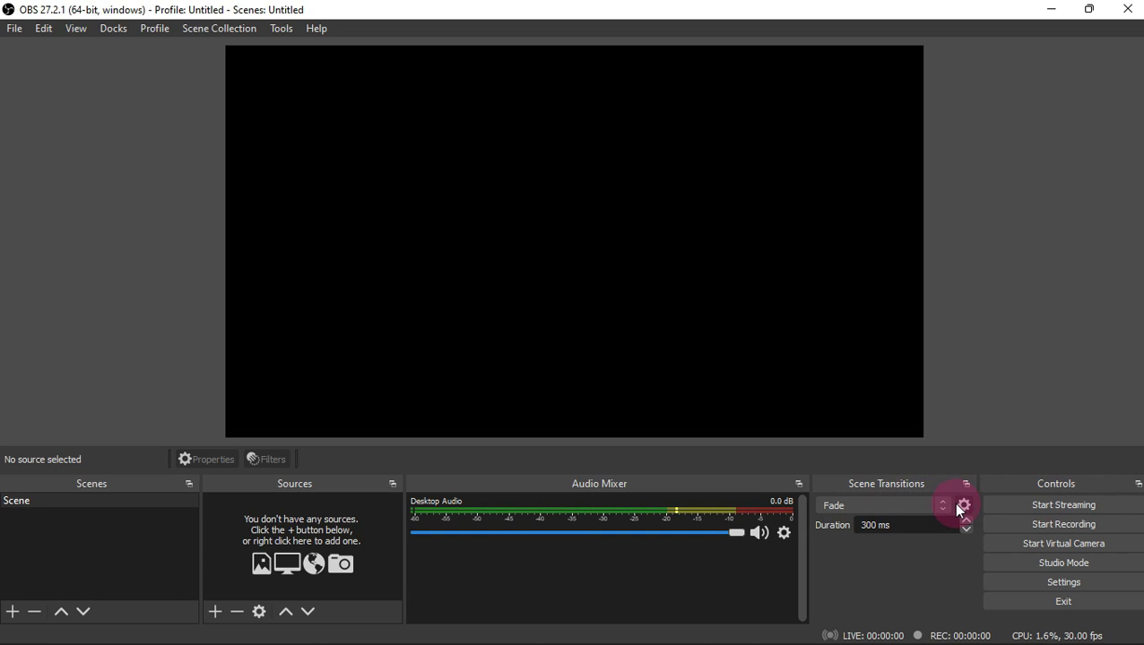
# Step: Turn on Studio Mode and try starting the virtual camera, declining to output a blank screen
pyautogui.click(1083, 562)
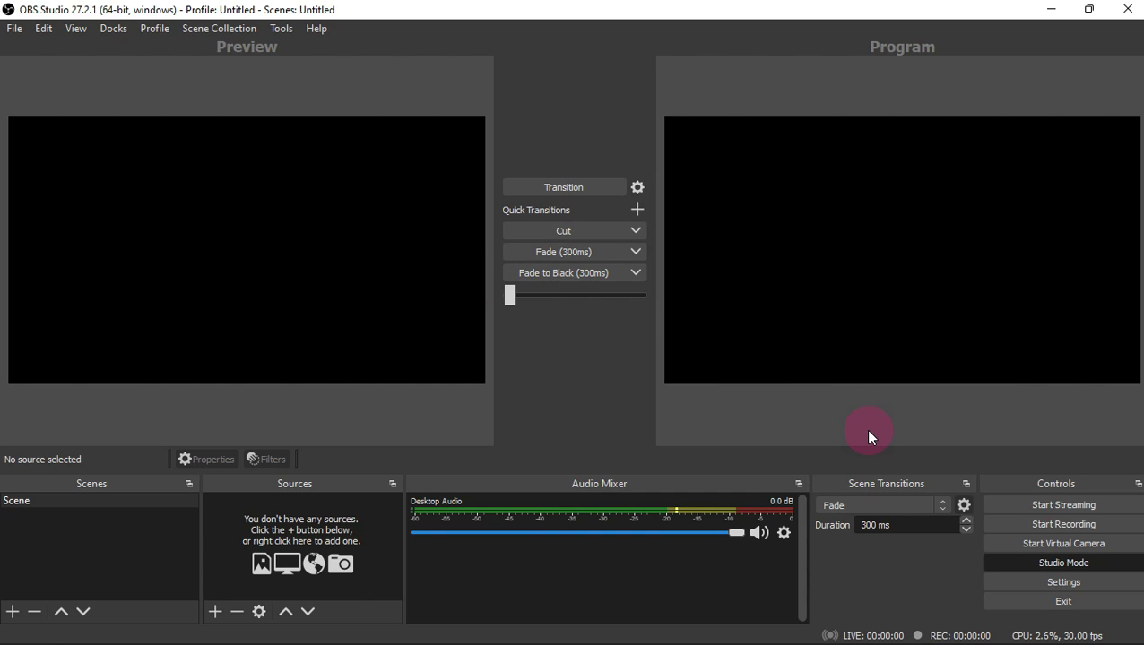
pyautogui.click(1062, 553)
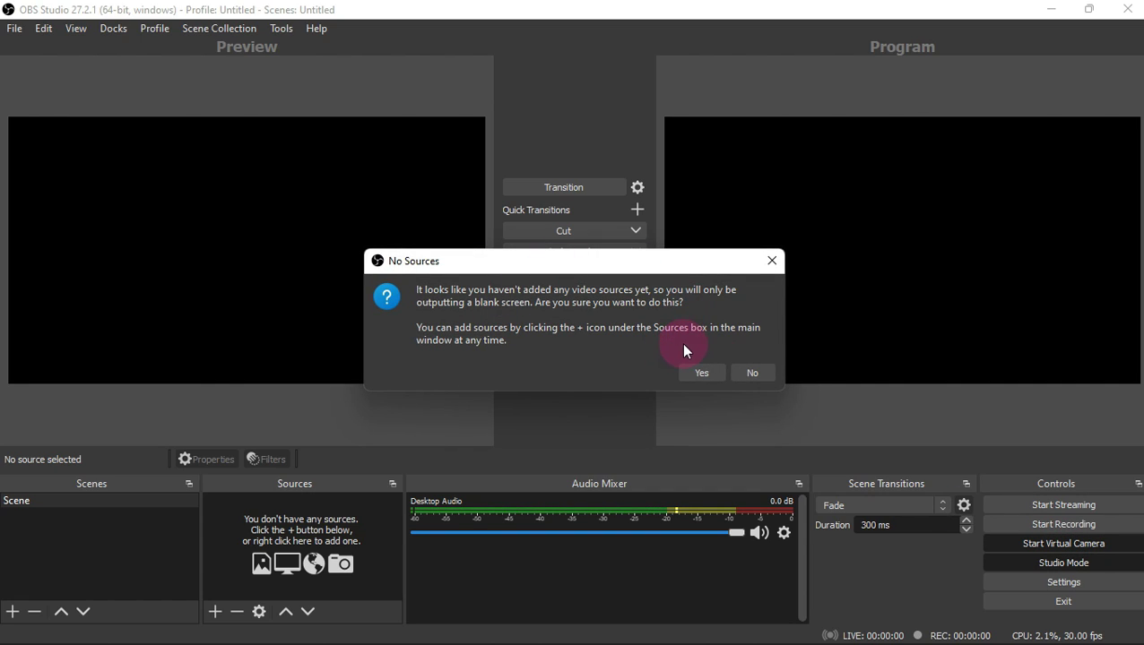
pyautogui.click(752, 372)
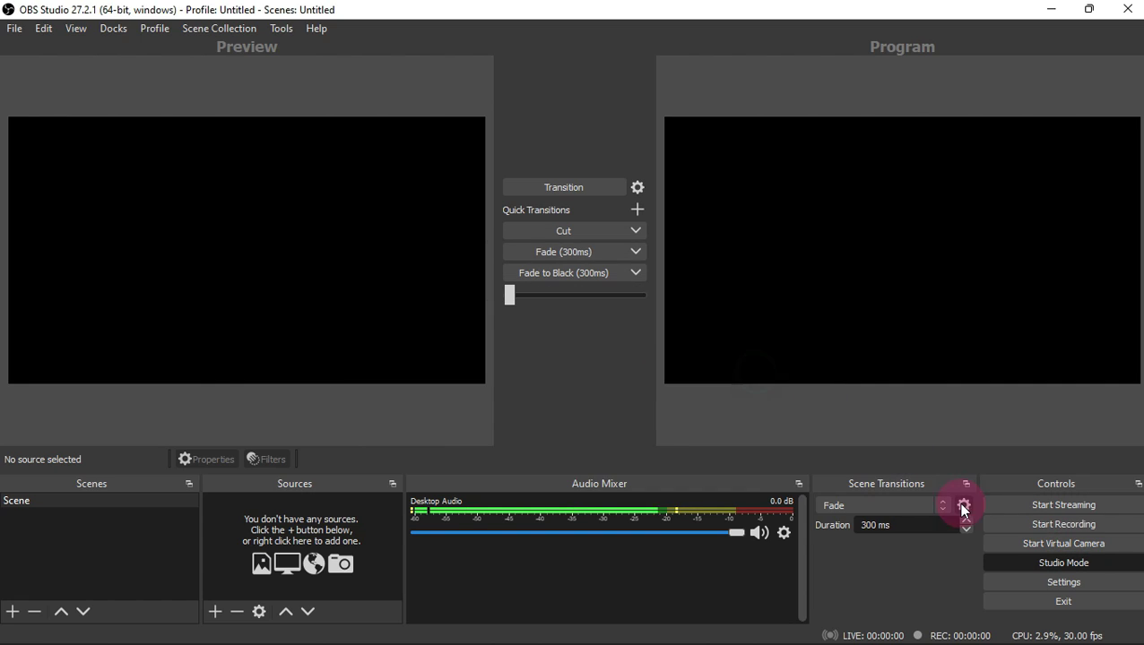
# Step: Review the general settings from language and theme down to the preview options, and close the settings without changes
pyautogui.click(1025, 582)
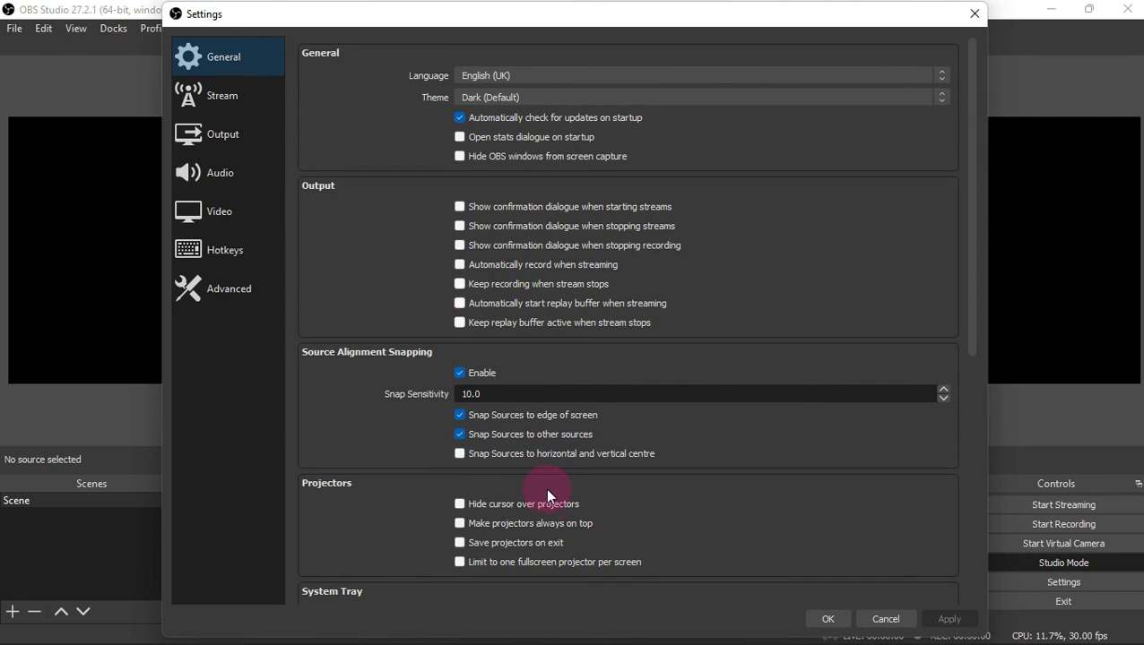
pyautogui.scroll(-5, 564, 509)
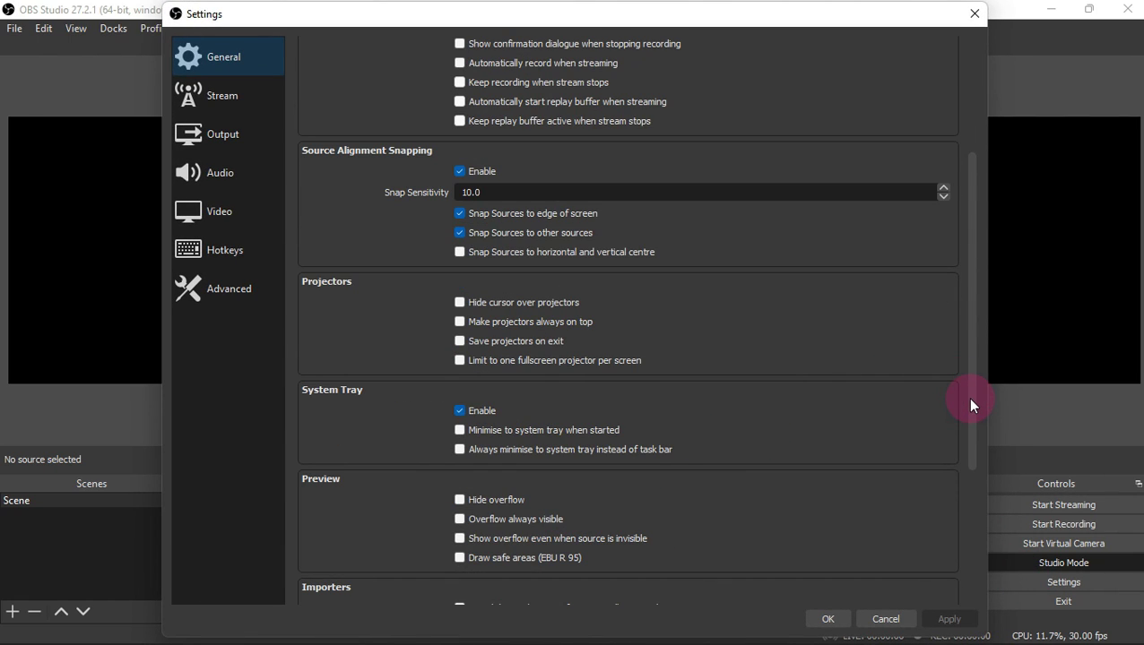
pyautogui.moveTo(967, 397); pyautogui.dragTo(947, 181)
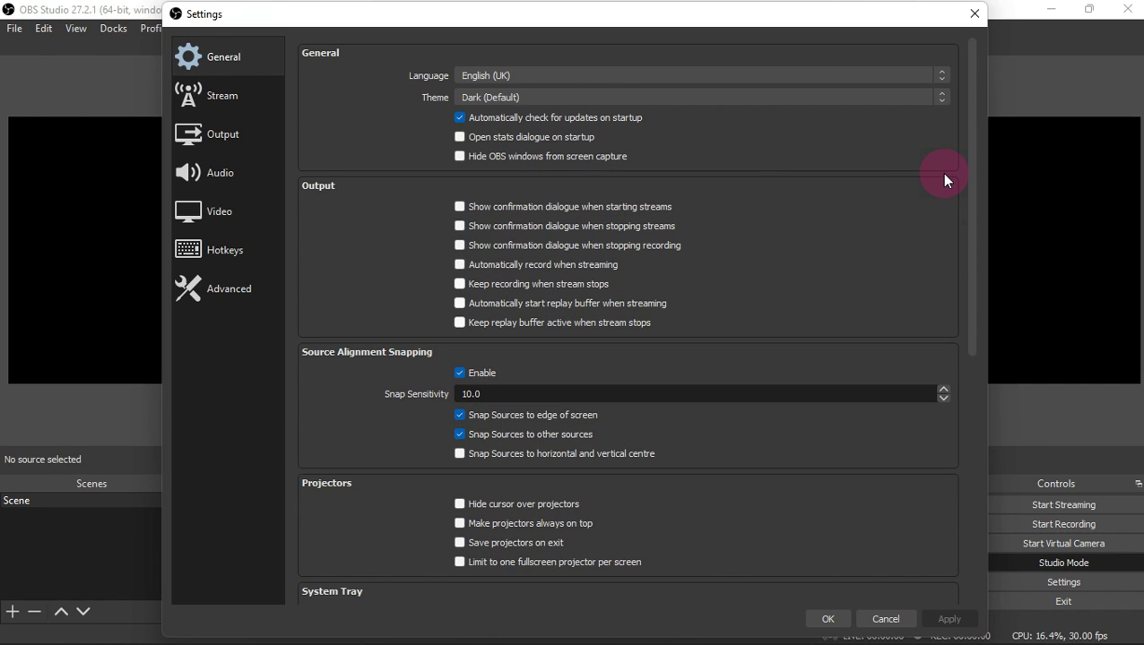
pyautogui.click(967, 18)
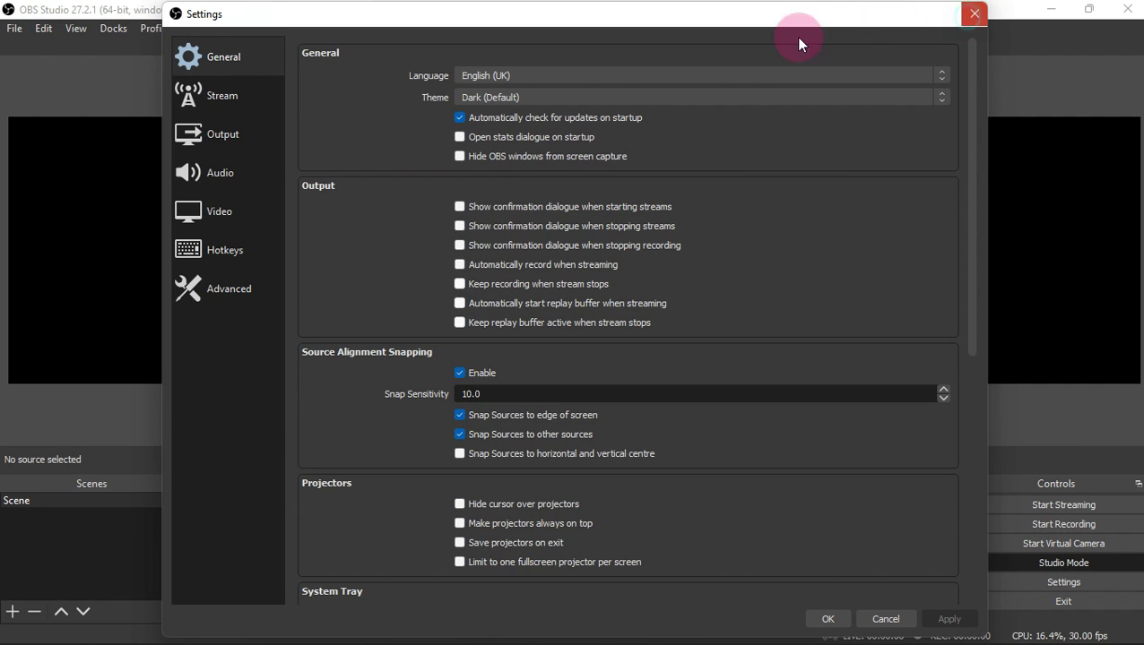
# Step: Look through the file, editing and preview scaling commands, and view and close the Advanced Audio Properties
pyautogui.click(17, 30)
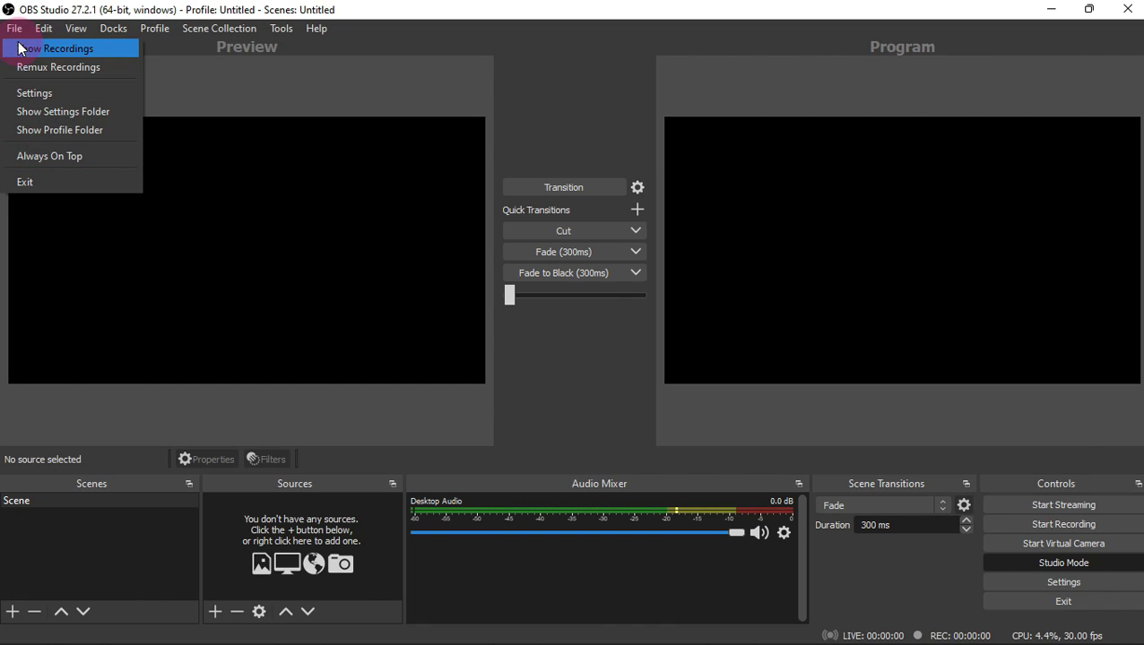
pyautogui.moveTo(43, 25)
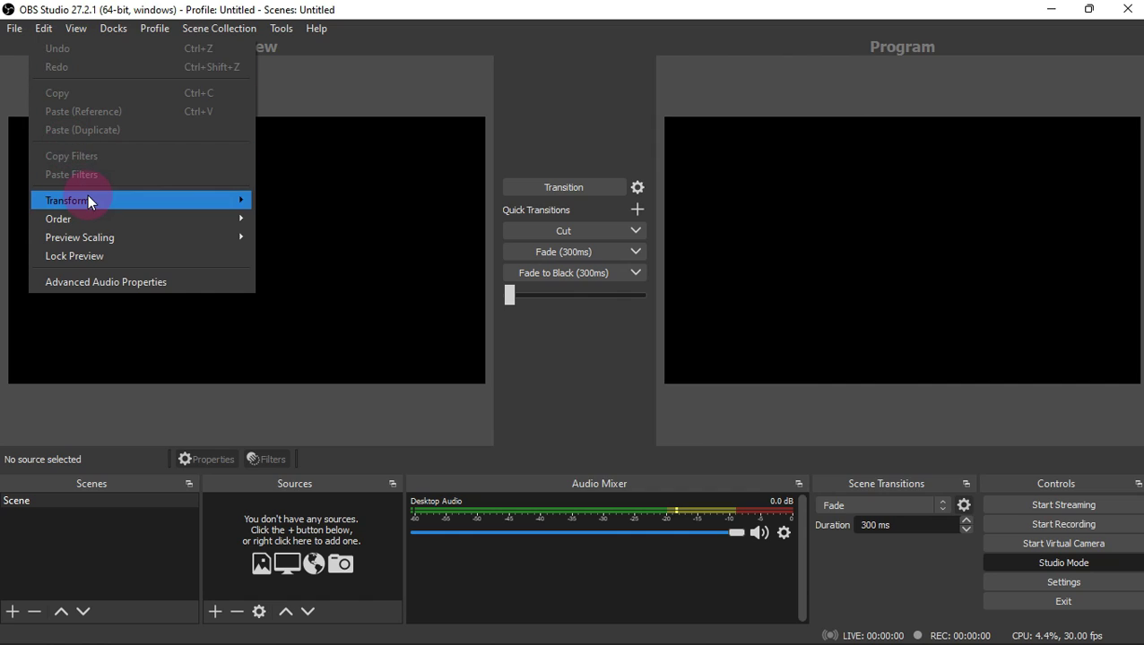
pyautogui.moveTo(88, 195)
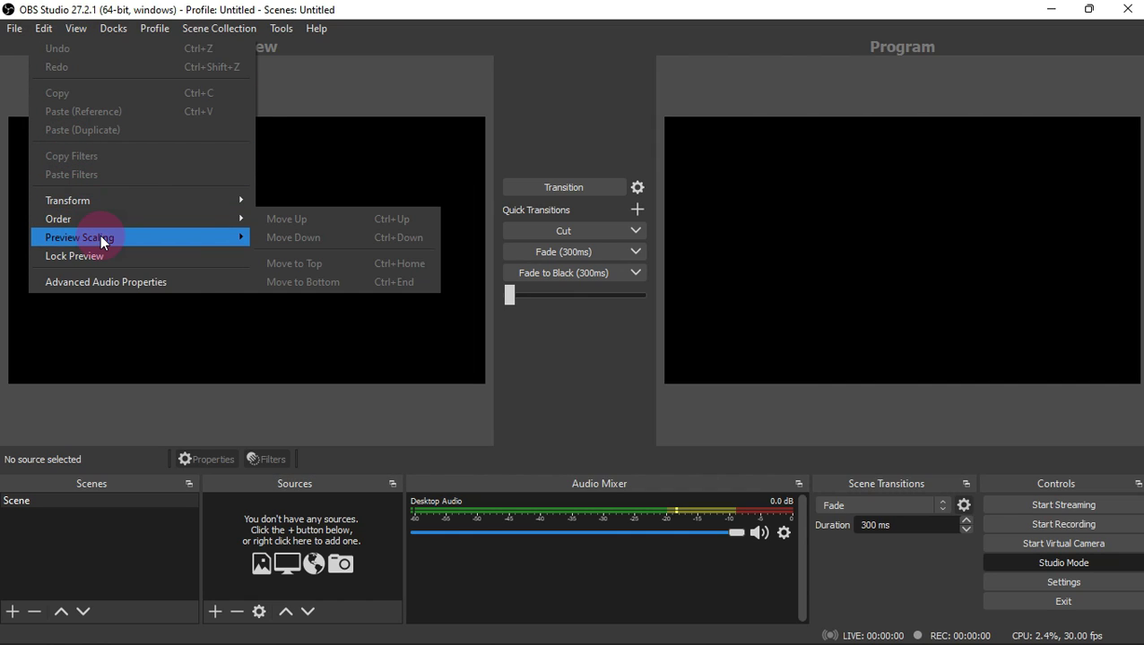
pyautogui.moveTo(100, 235)
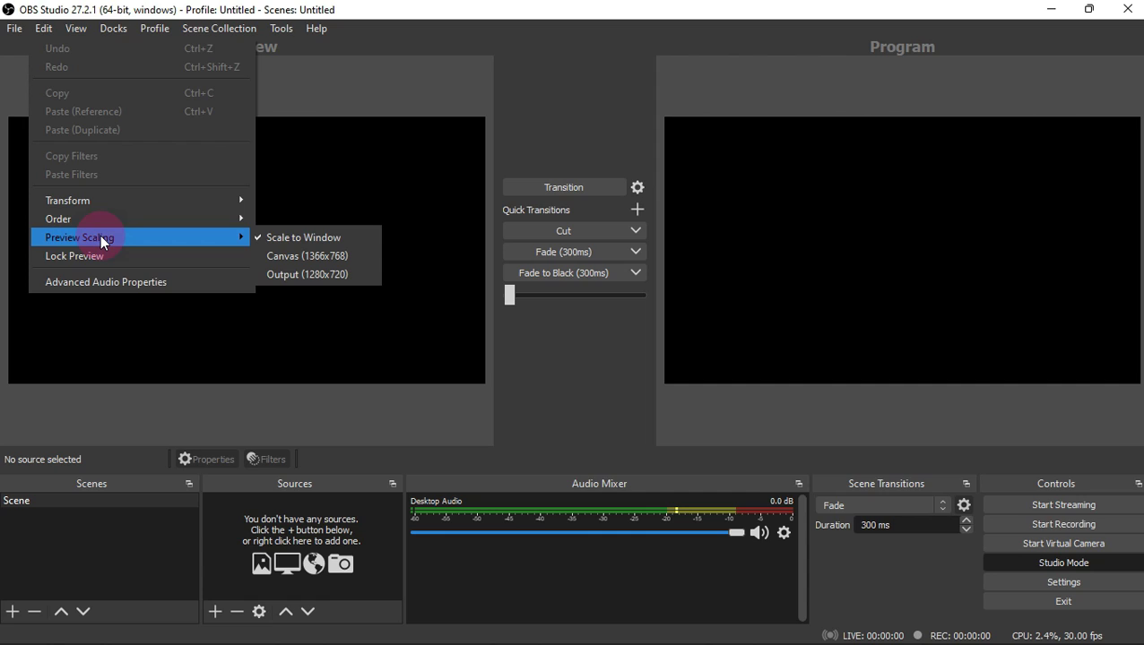
pyautogui.click(121, 285)
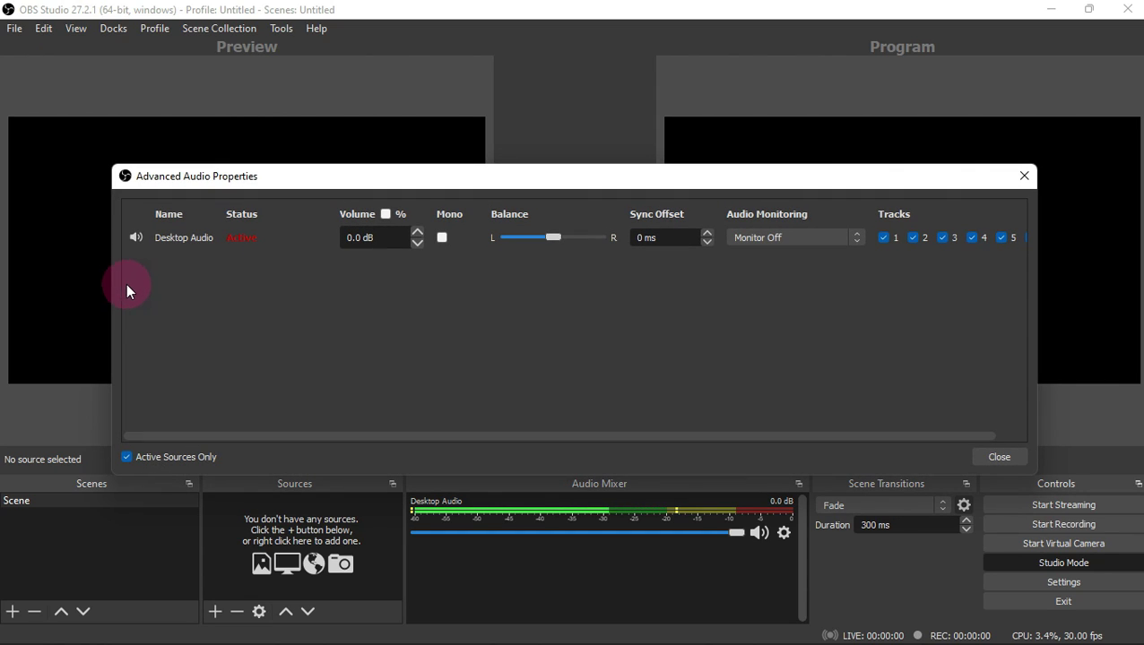
pyautogui.click(993, 457)
# Step: Examine the available view, multiview, dock, scene collection and tool commands without changing any of them
pyautogui.click(106, 30)
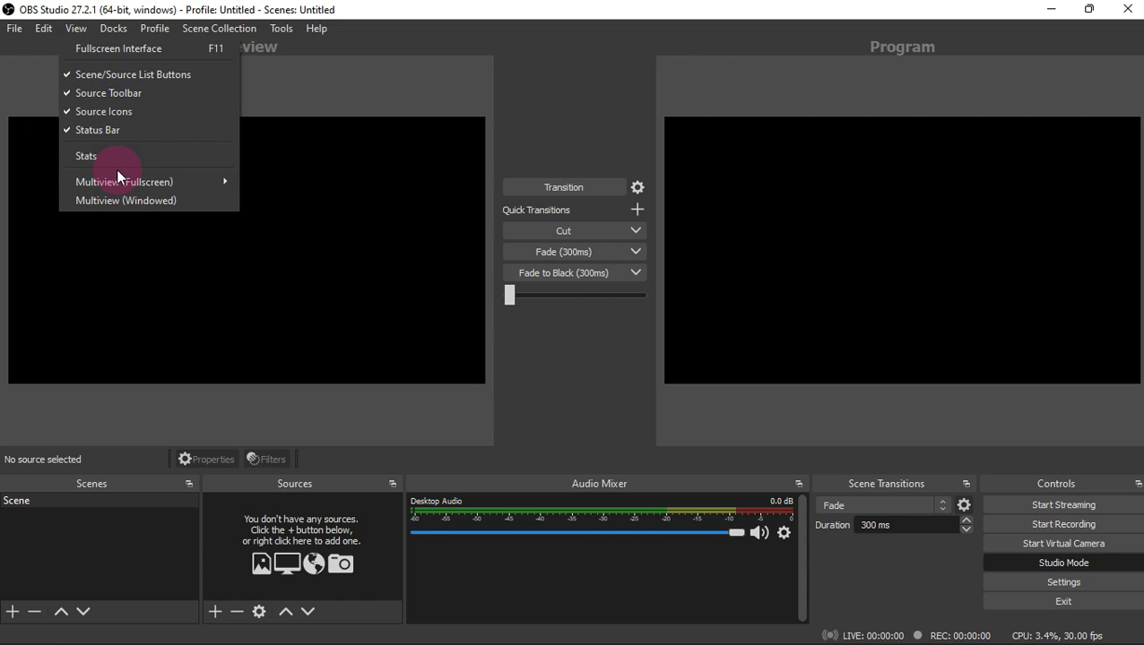
pyautogui.moveTo(120, 177)
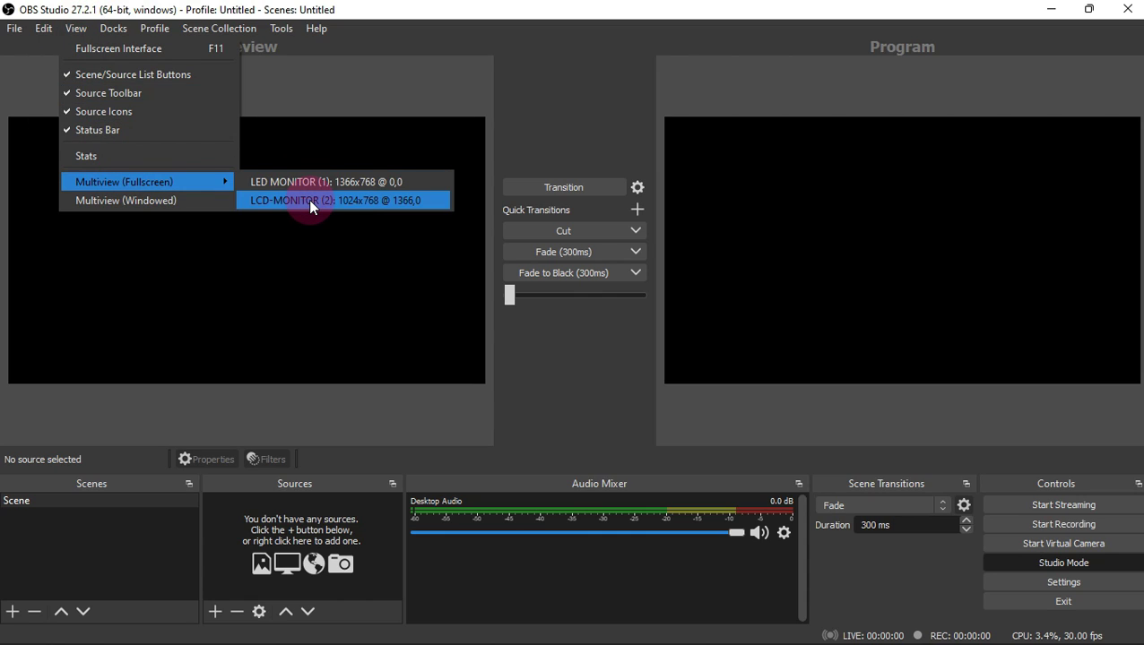
pyautogui.moveTo(129, 30)
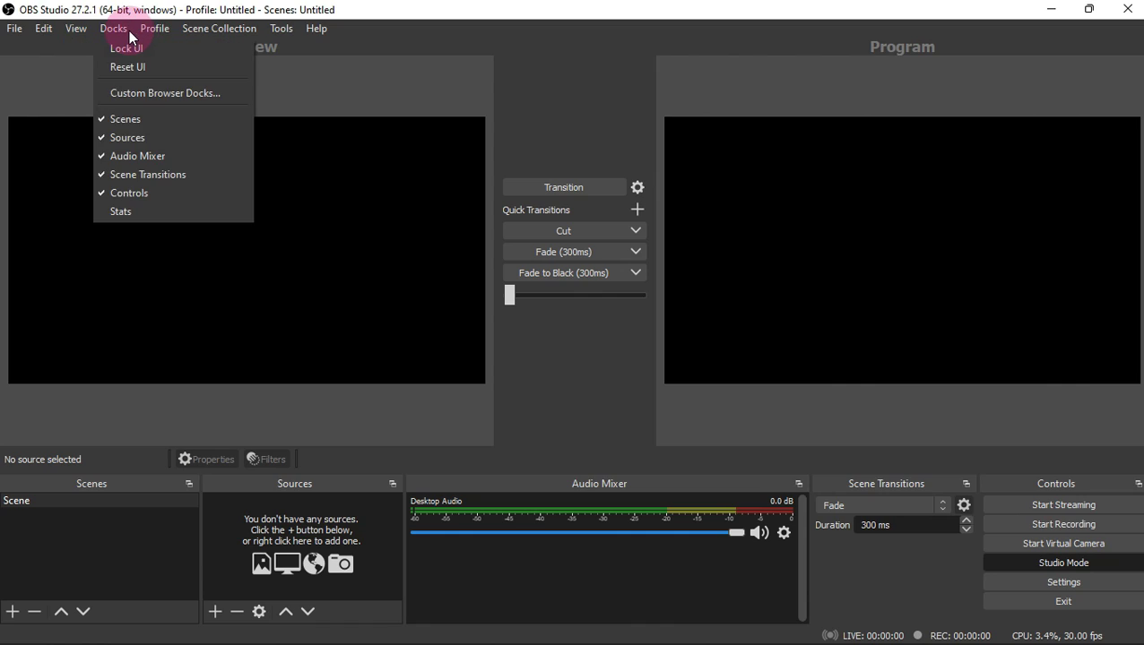
pyautogui.moveTo(194, 36)
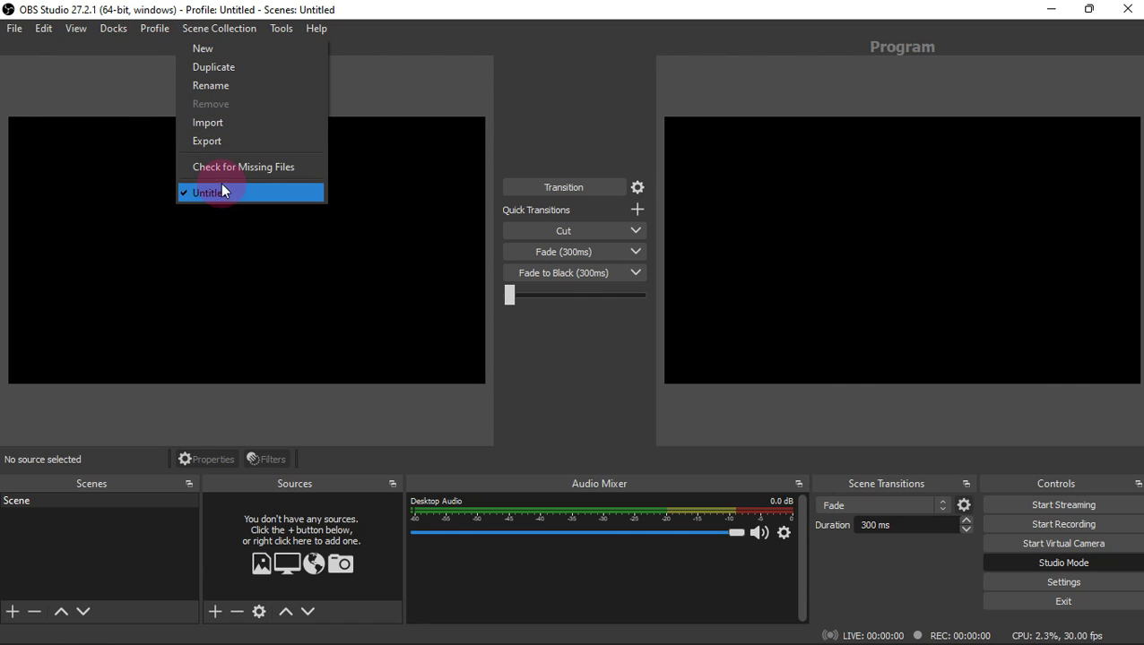
pyautogui.moveTo(281, 34)
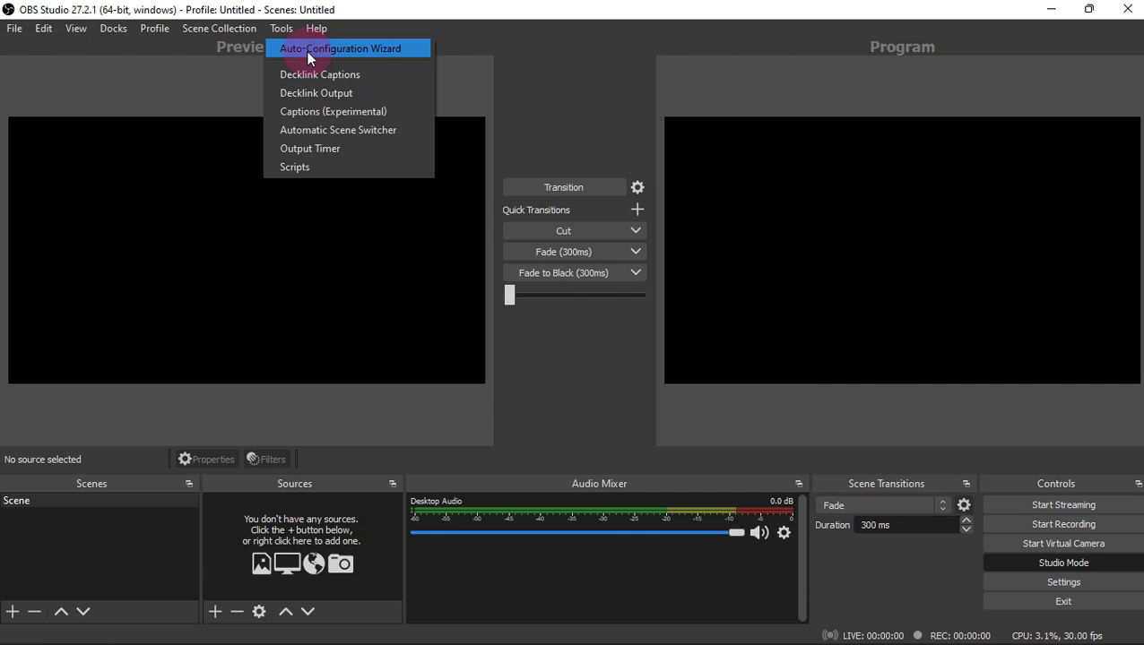
# Step: Look over the help and log file commands, check for program updates, and open the About information
pyautogui.moveTo(316, 31)
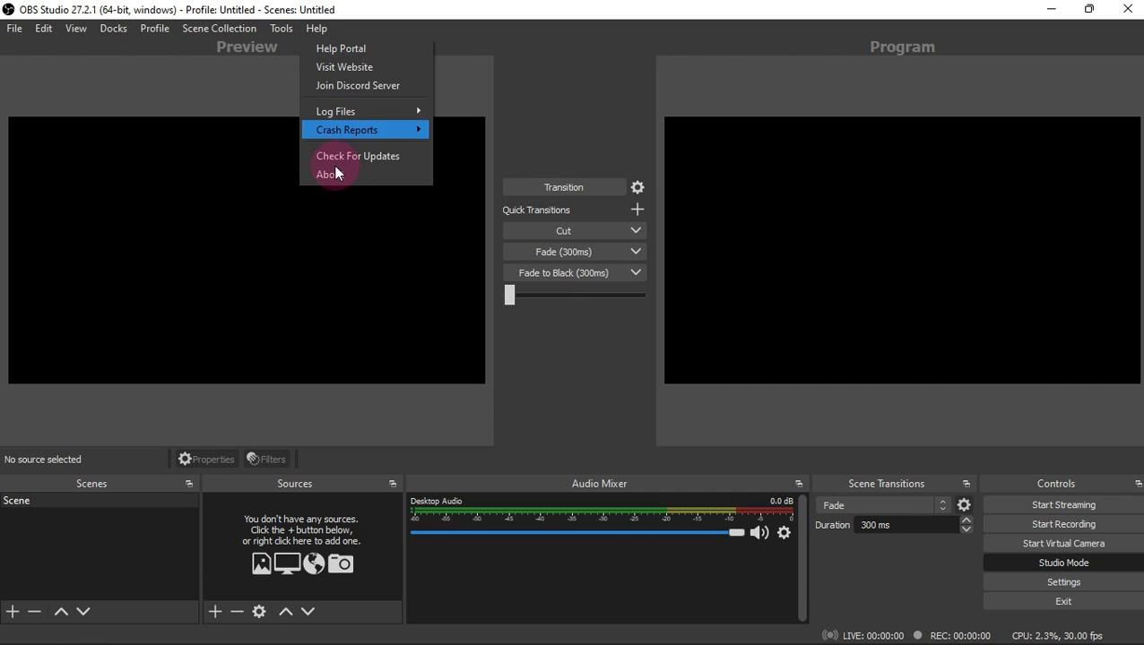
pyautogui.moveTo(353, 135)
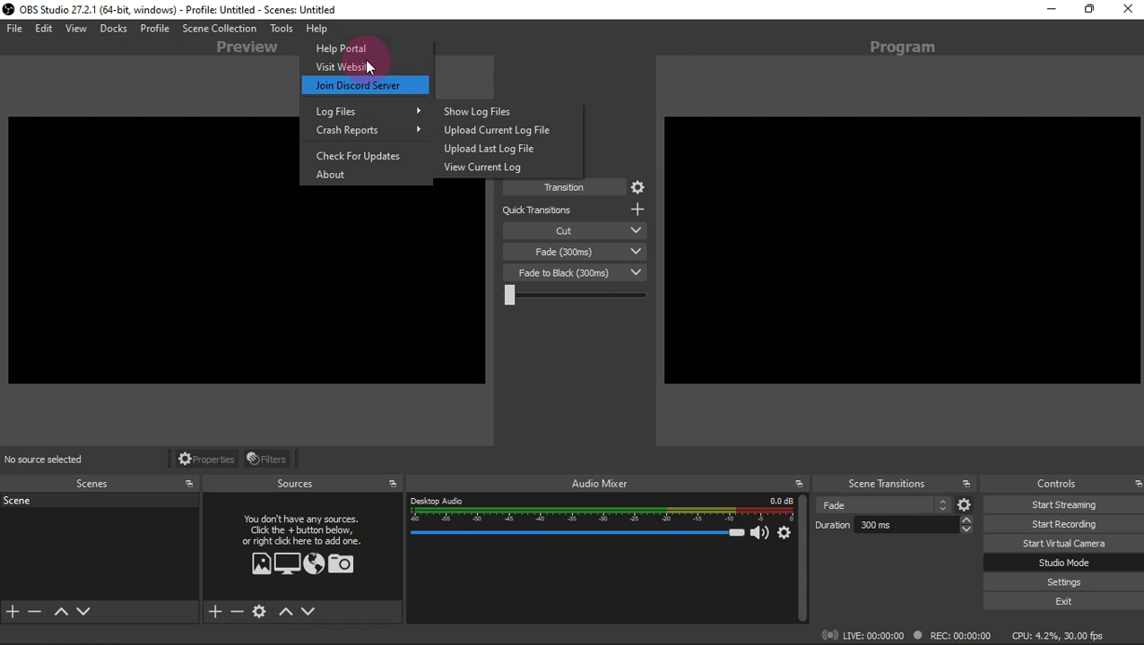
pyautogui.click(363, 156)
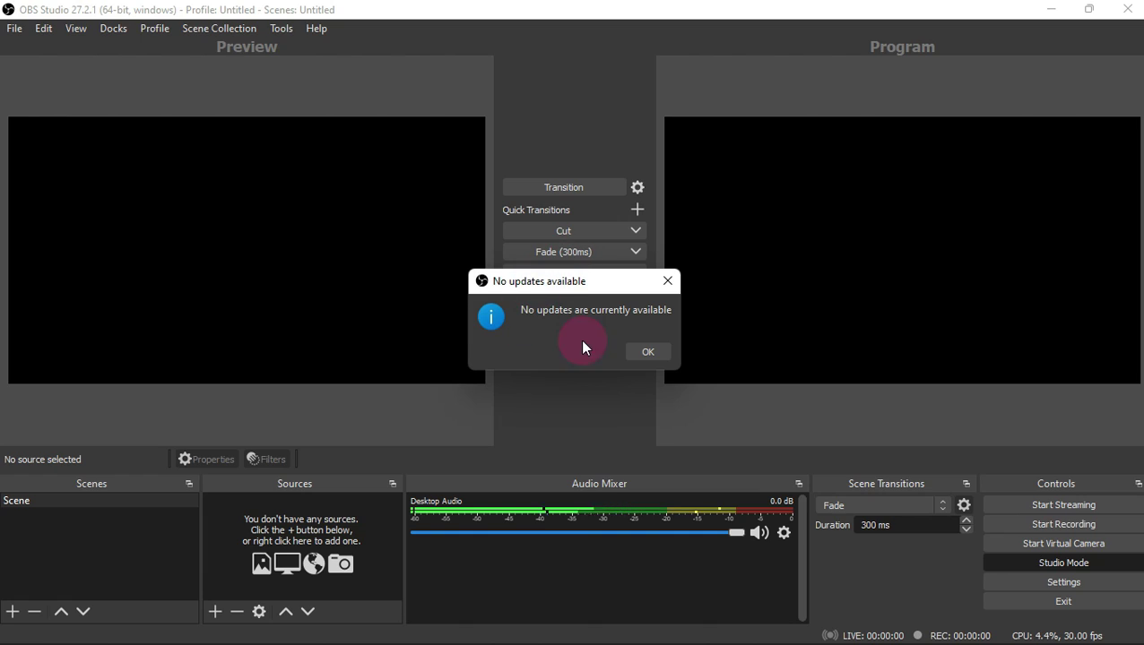
pyautogui.click(640, 356)
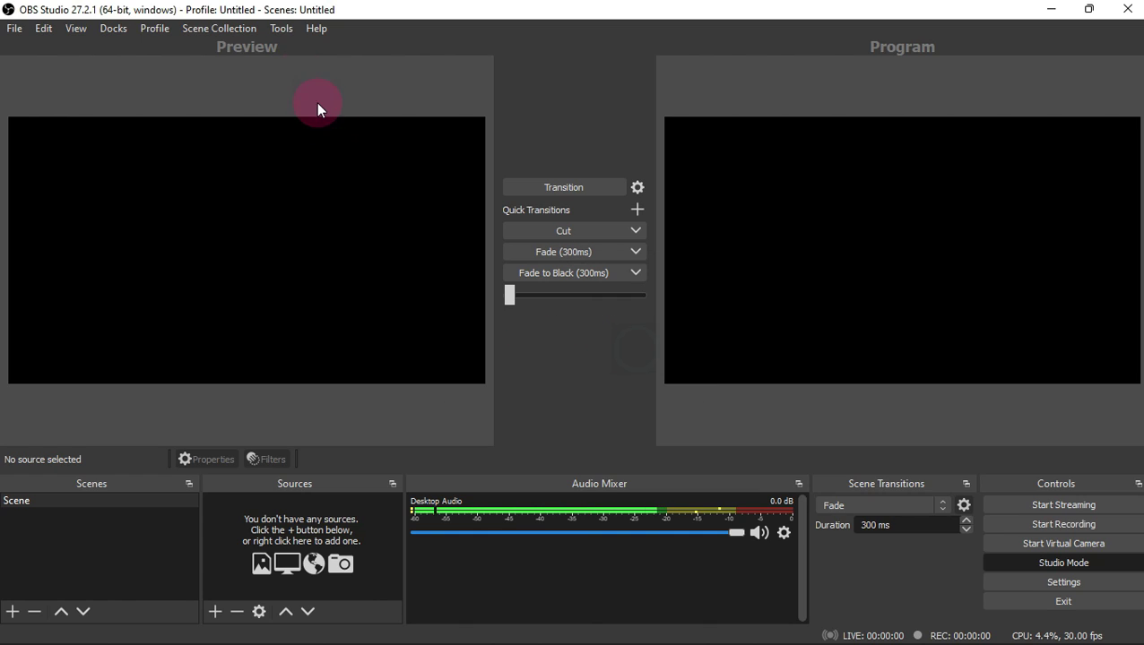
pyautogui.click(317, 29)
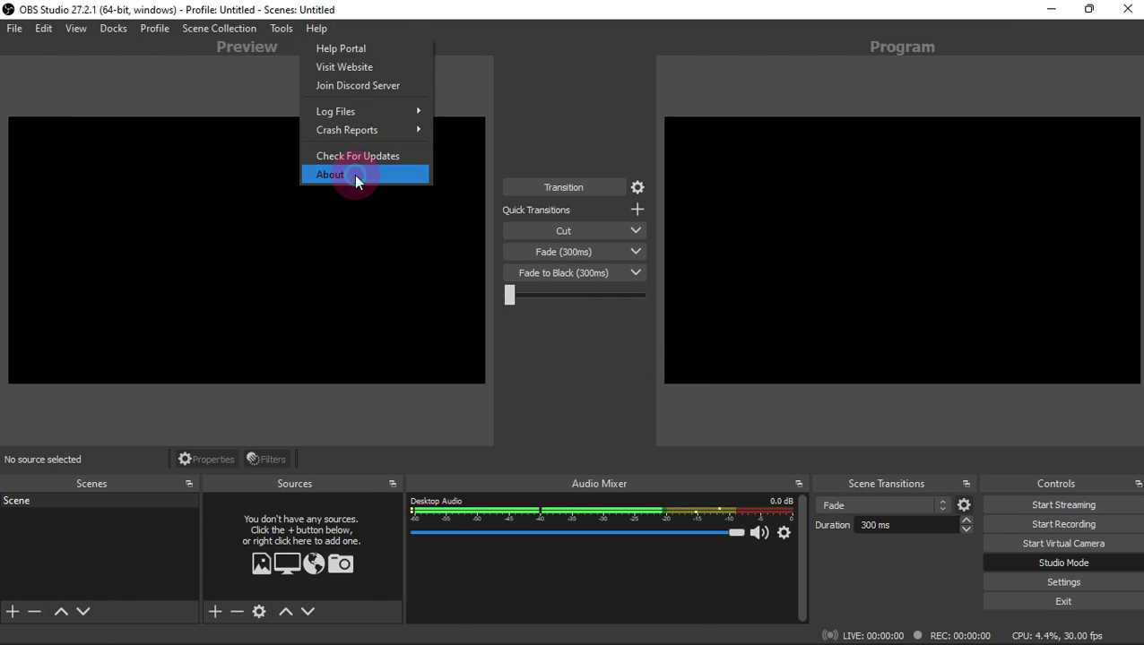
pyautogui.click(356, 178)
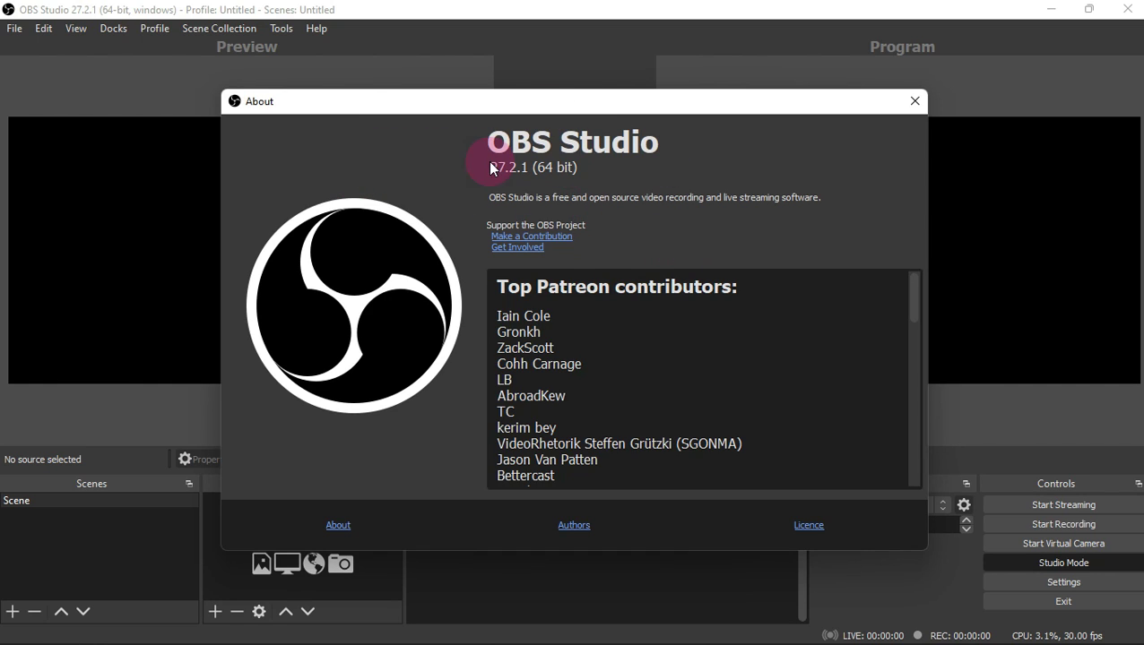